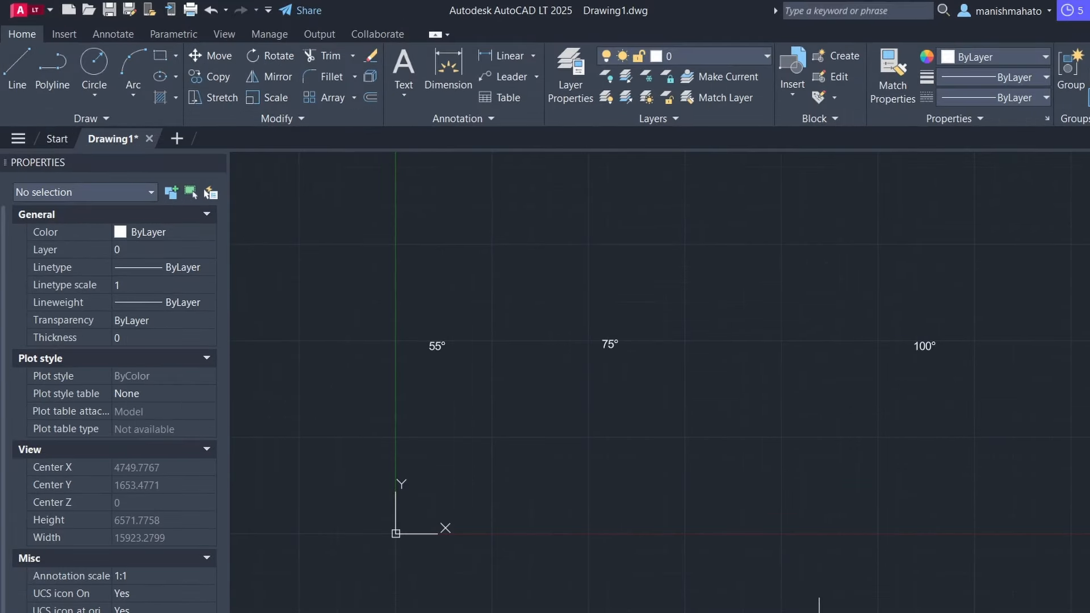
Draw a 2000-unit line at a 55° angle above and right of the origin, with Ortho mode off.
left_click(753, 591)
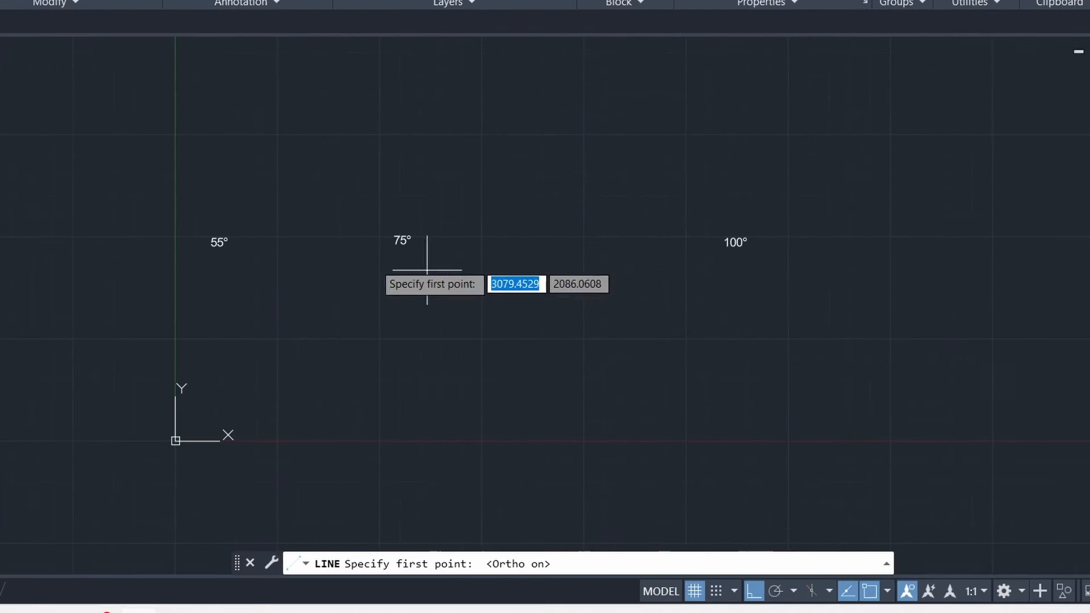
left_click(254, 364)
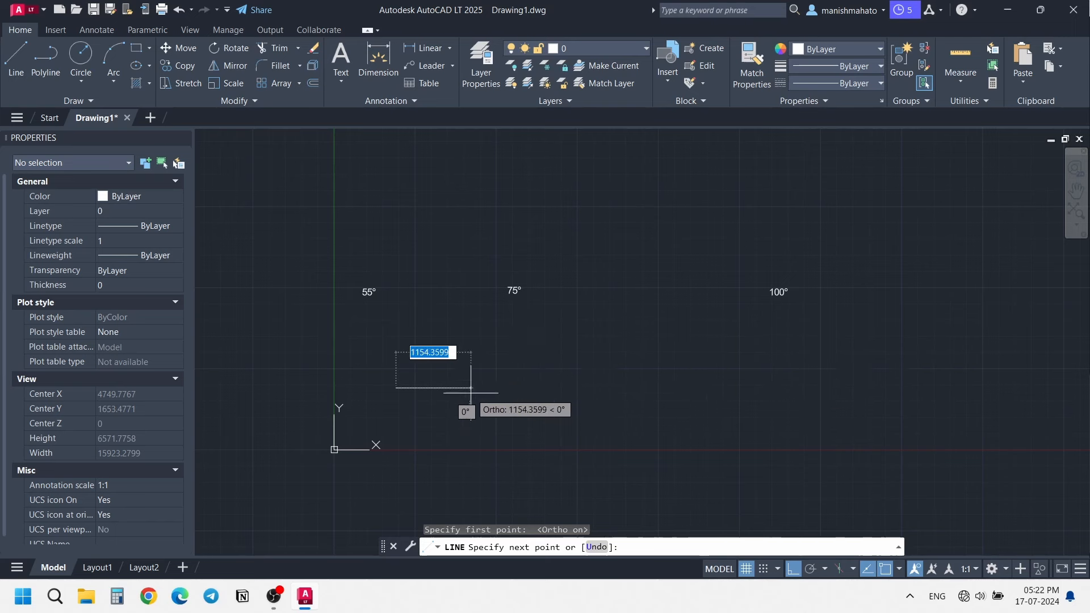
left_click(793, 570)
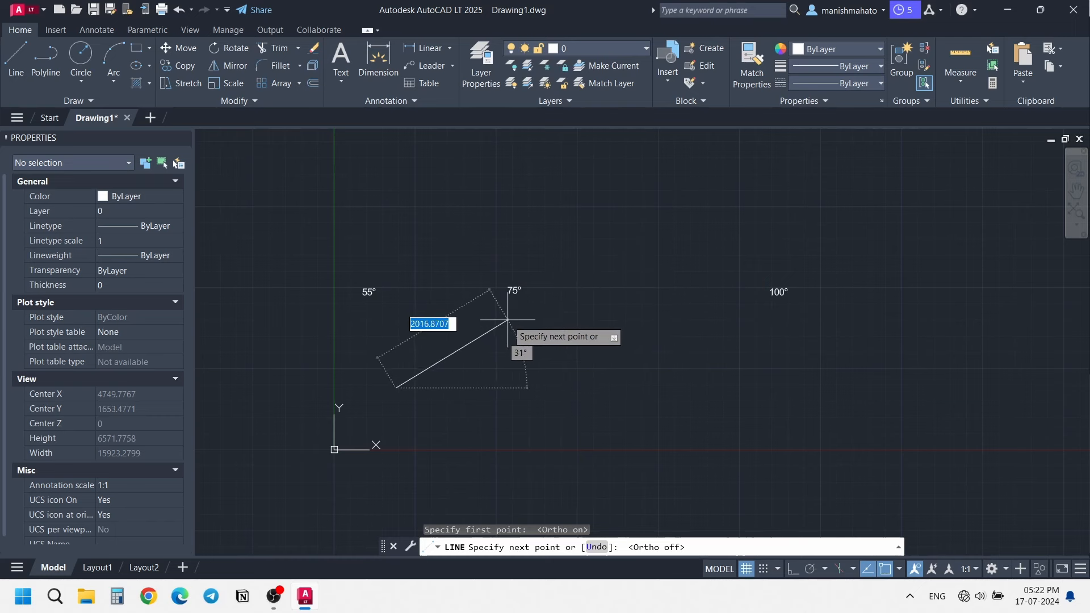
type("2000")
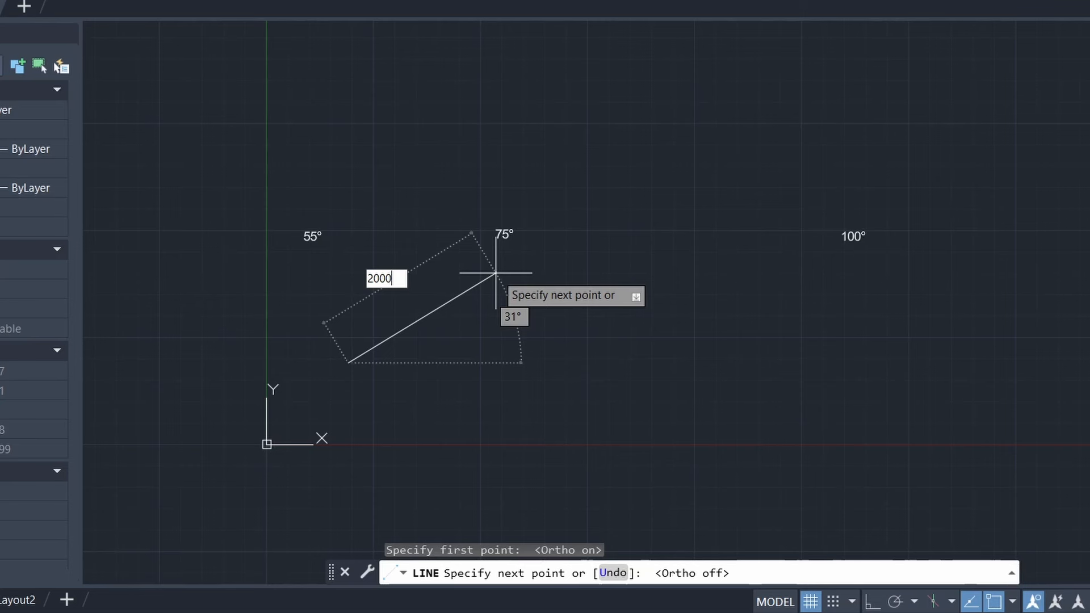
key("Tab")
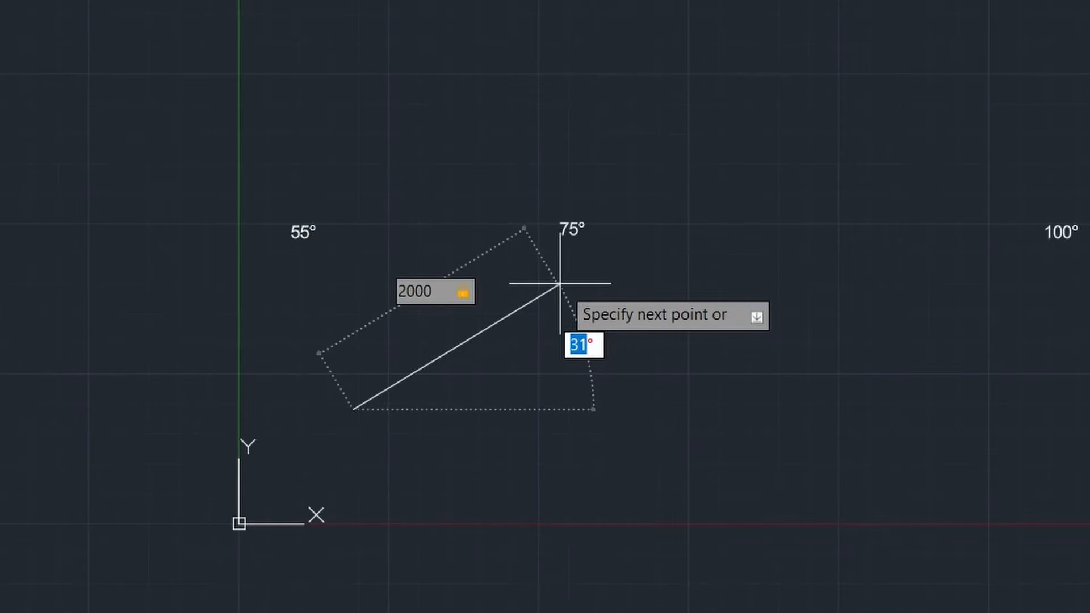
type("55")
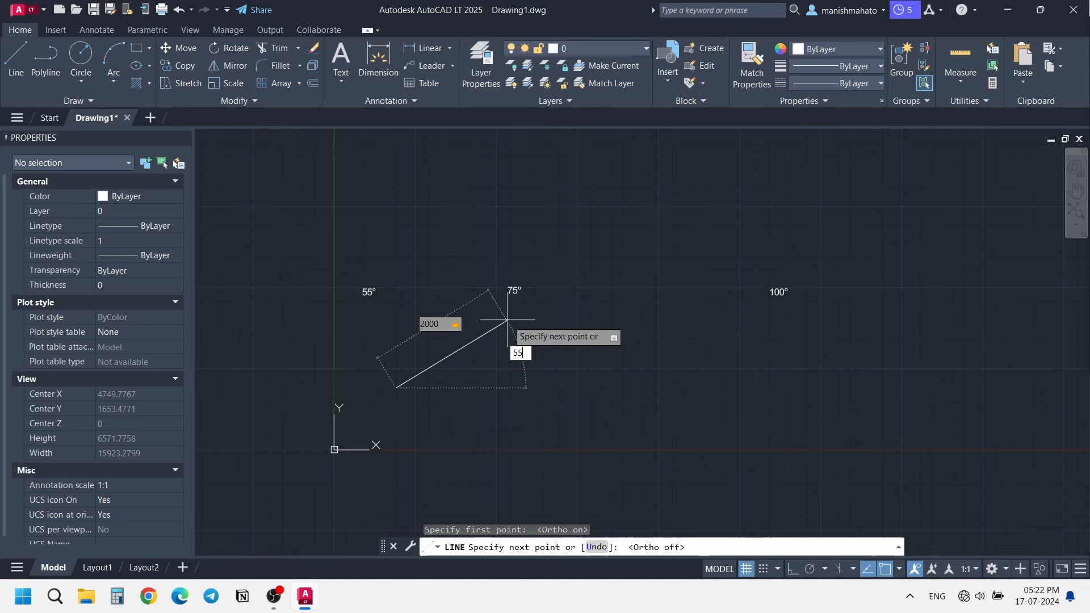
key("Return")
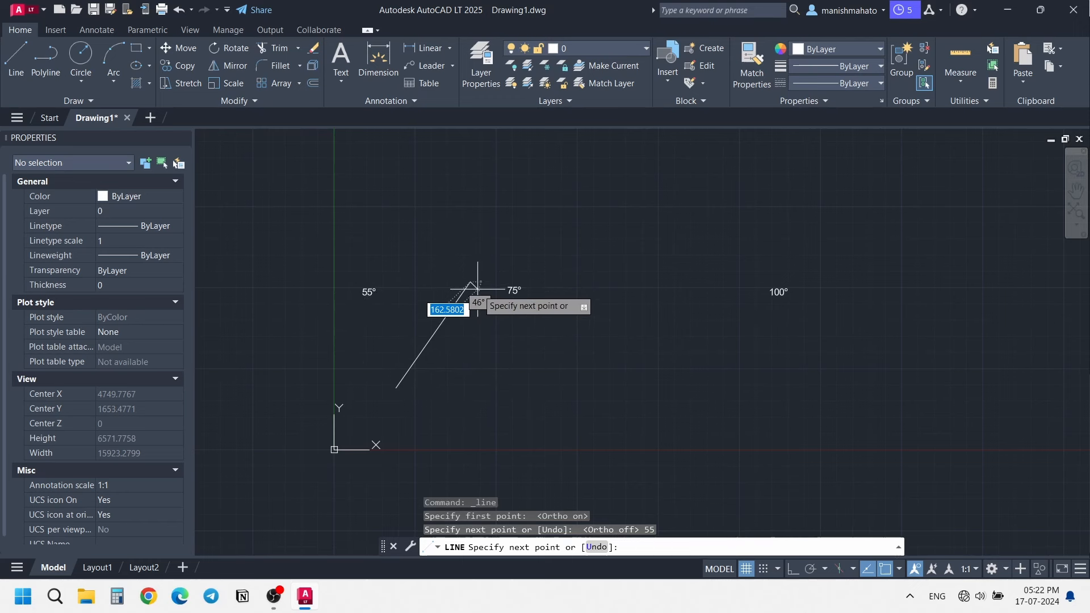
key("Escape")
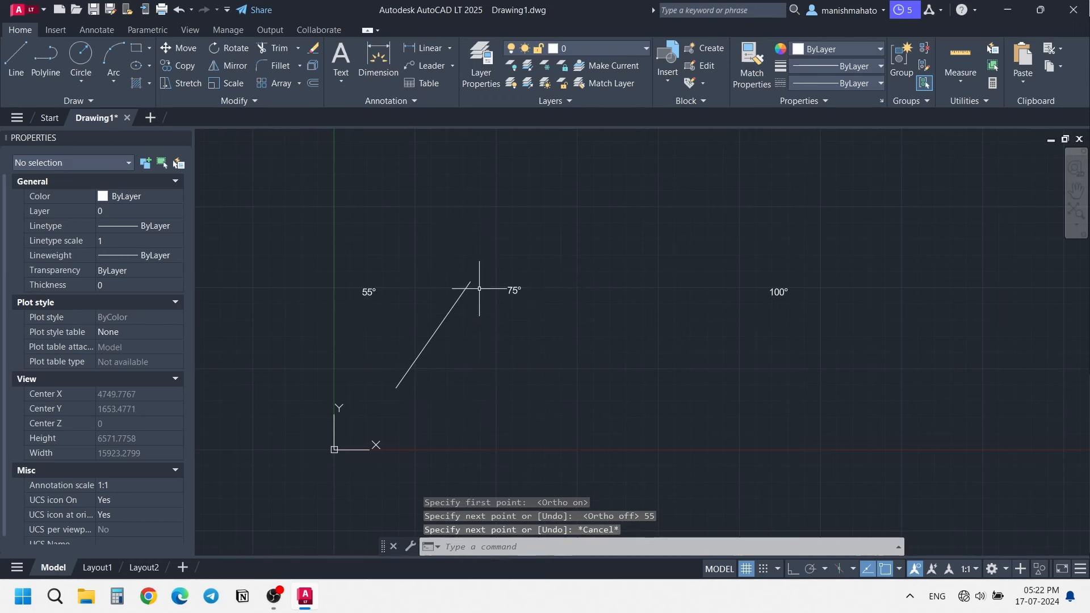
Check the 55° line's length and angle, and move the line down and left beside the origin.
left_click(450, 354)
left_click(426, 309)
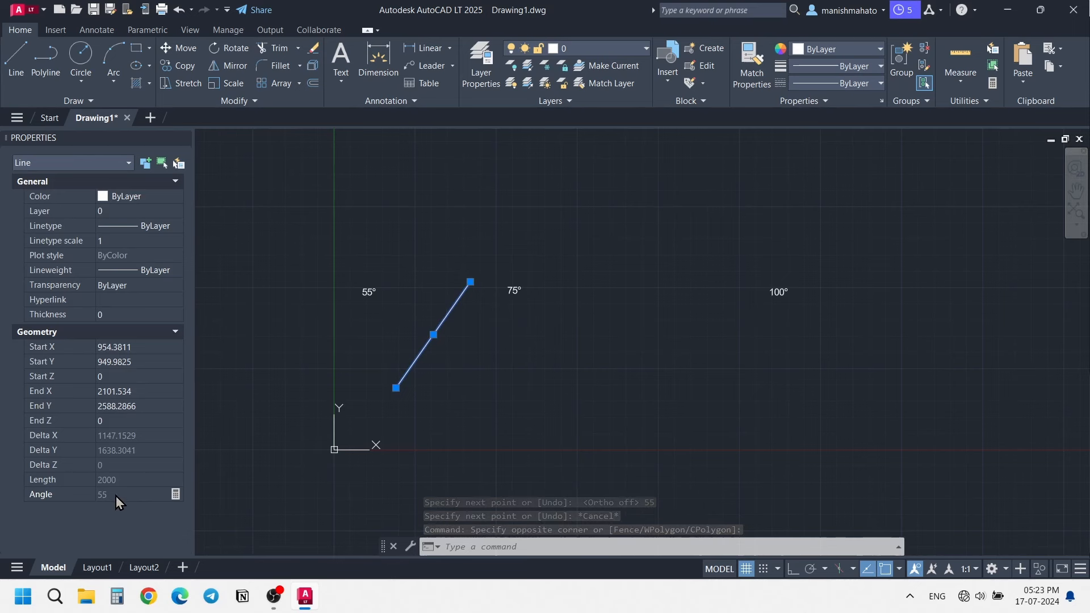
type("m")
key("Return")
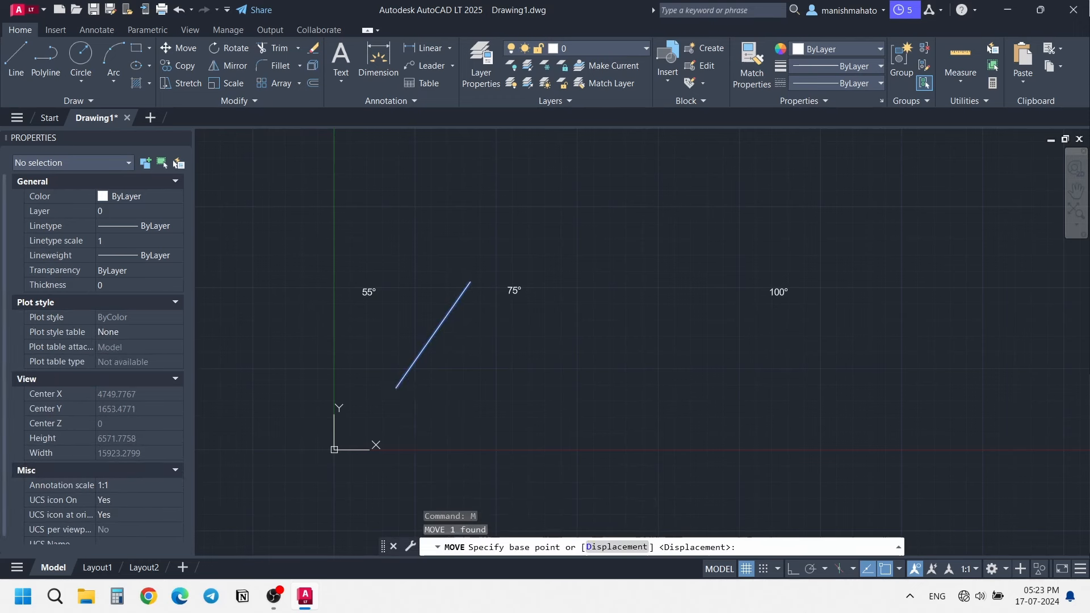
left_click(646, 347)
left_click(548, 406)
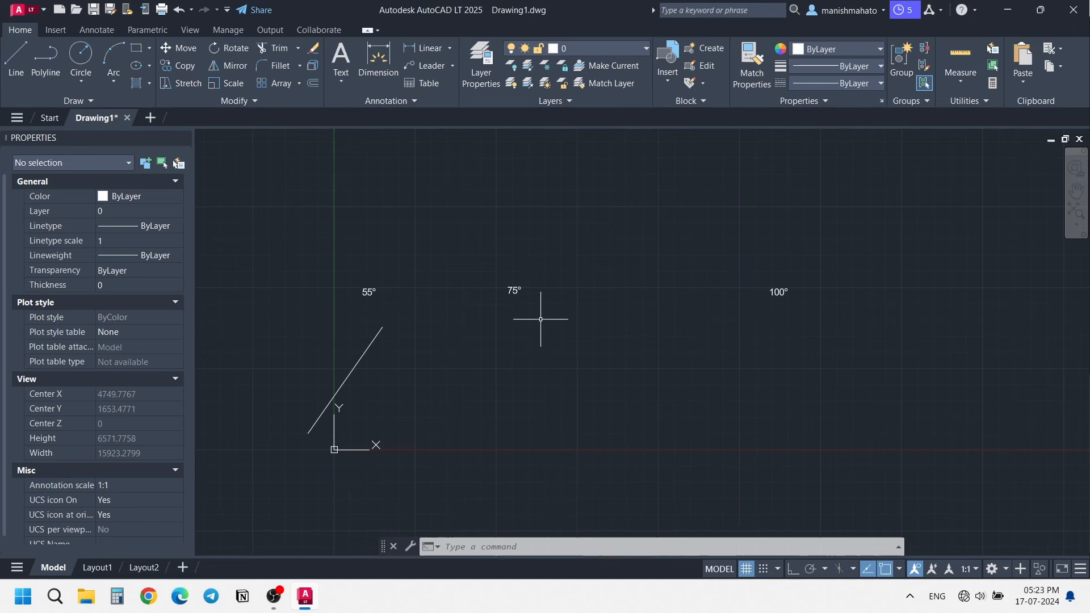
Draw a line about 9600 units long at a 75° angle from the lower endpoint of the 55° line.
type("l")
key("Return")
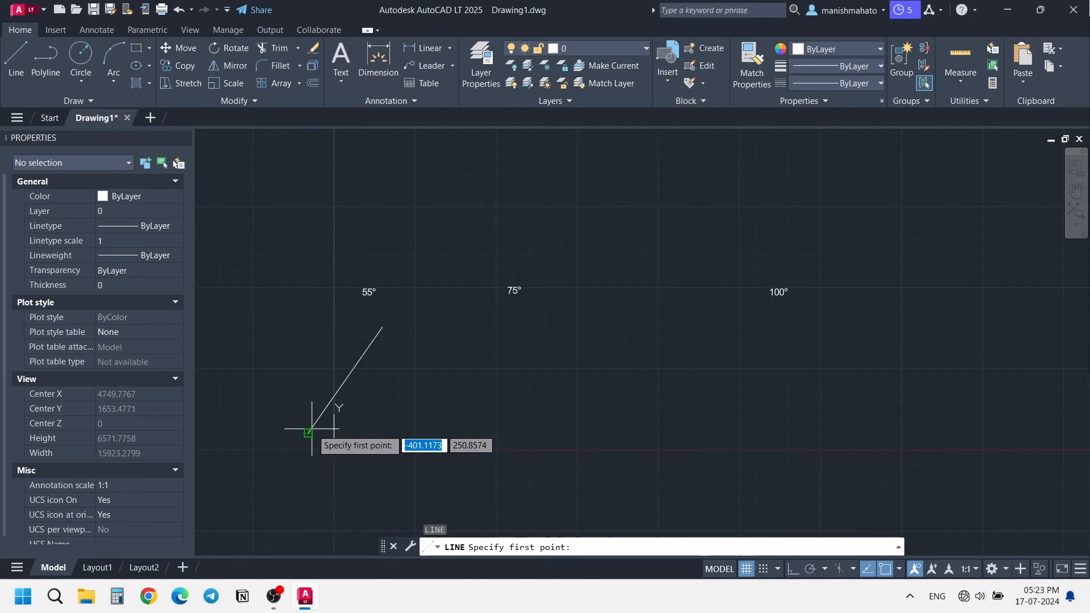
left_click(899, 570)
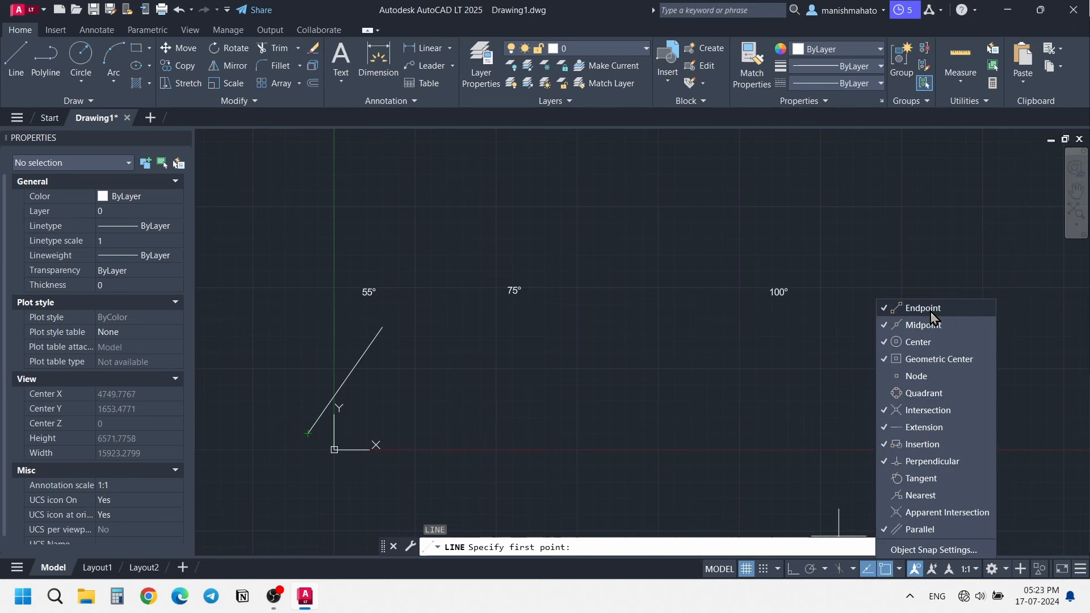
left_click(896, 570)
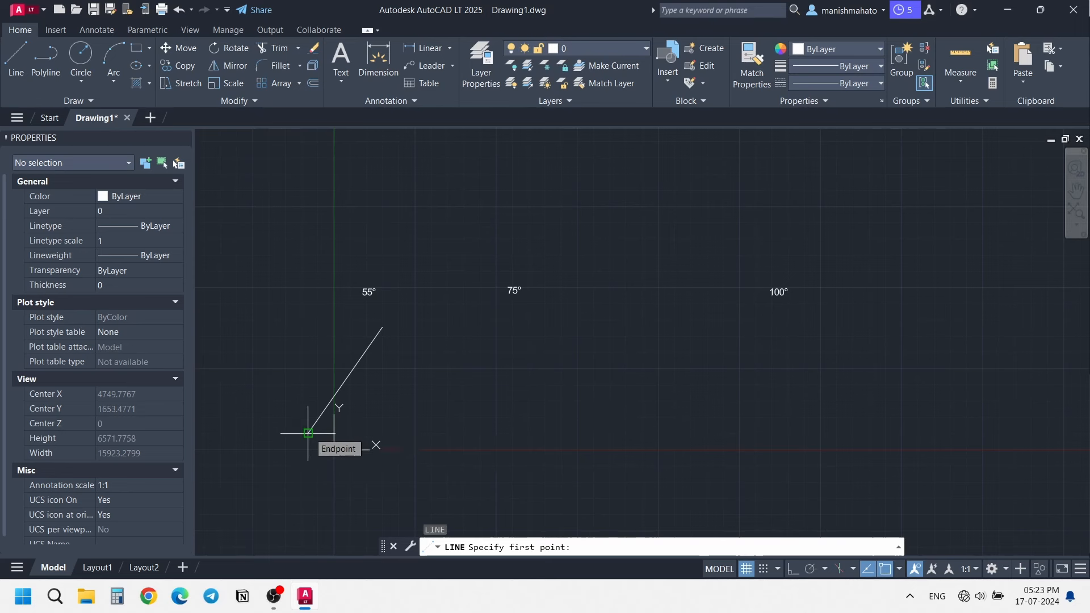
left_click(308, 432)
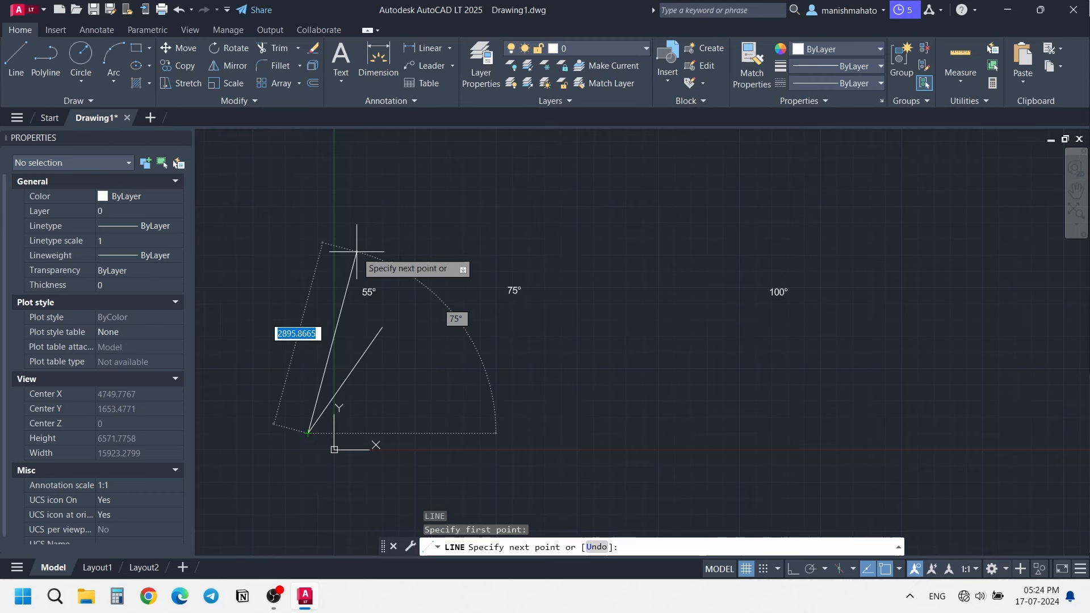
key("Tab")
type("75")
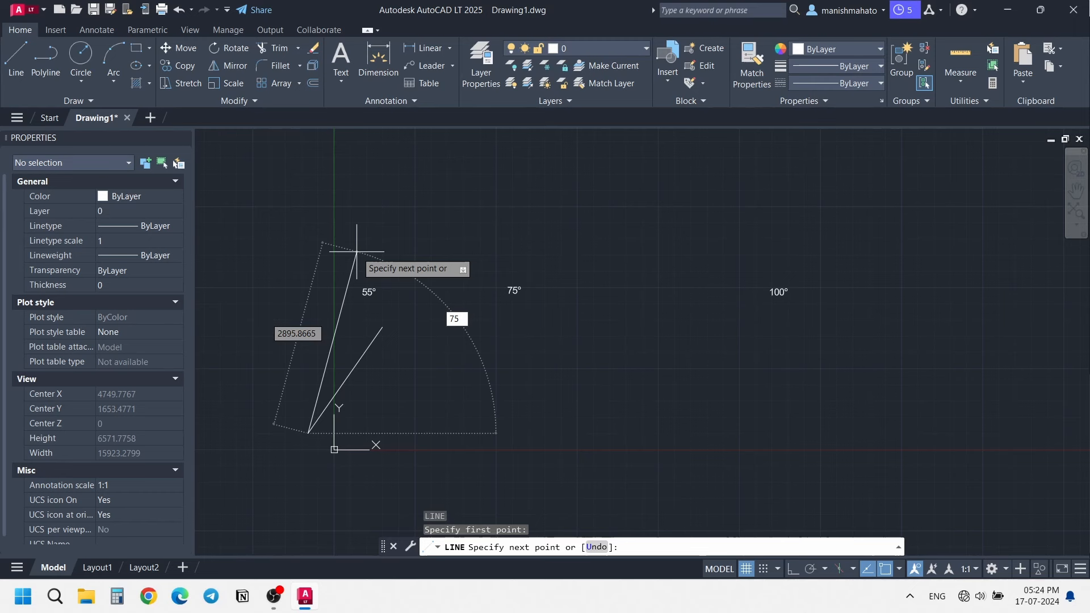
key("Tab")
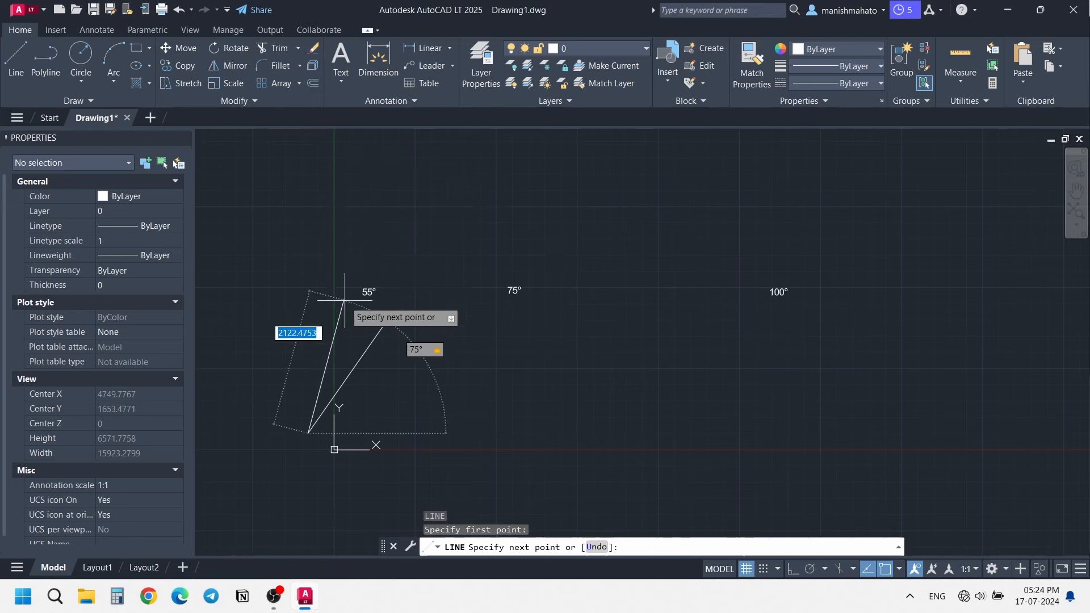
scroll(363, 309, "down", 3)
scroll(383, 456, "up", 2)
middle_click_drag(423, 239, 421, 377)
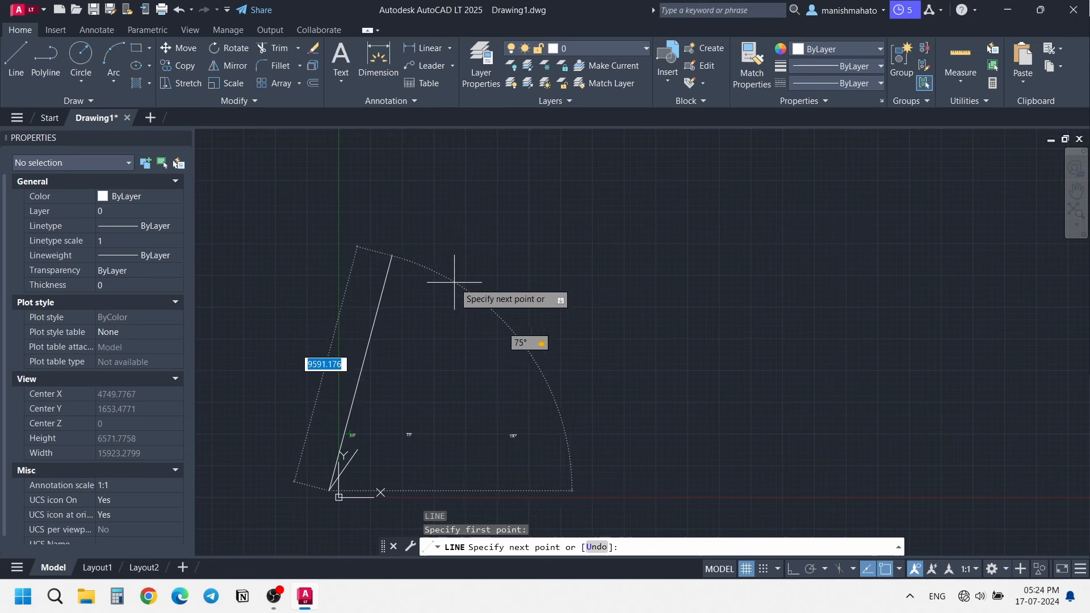
left_click(392, 253)
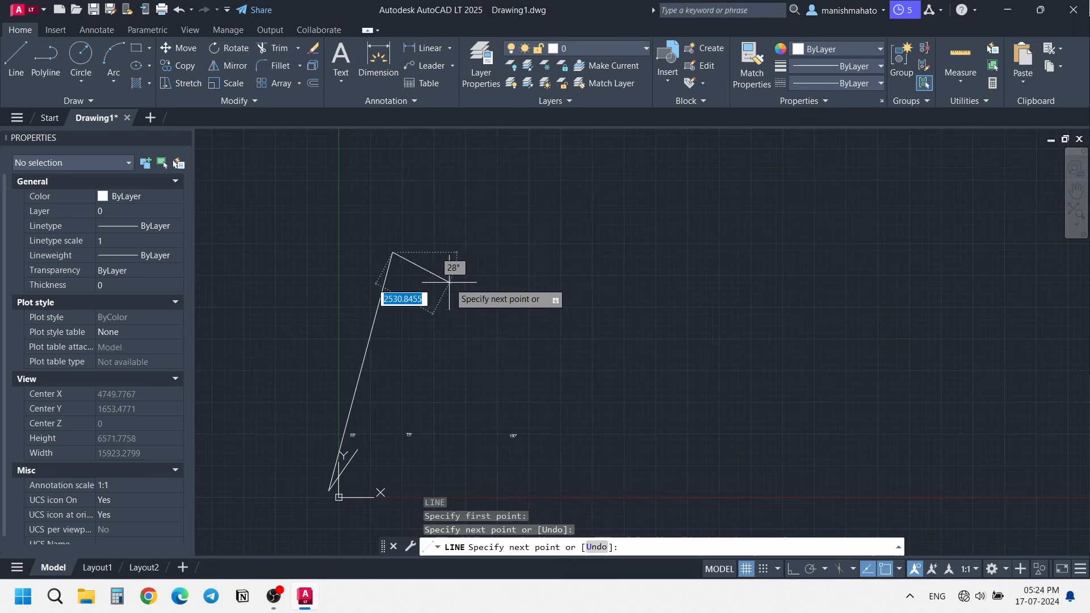
key("Escape")
left_click(389, 333)
key("Escape")
Draw a circle of about 1017 radius beside the 100° label and a 3000-unit line from its center at a 100° angle.
scroll(501, 314, "up", 4)
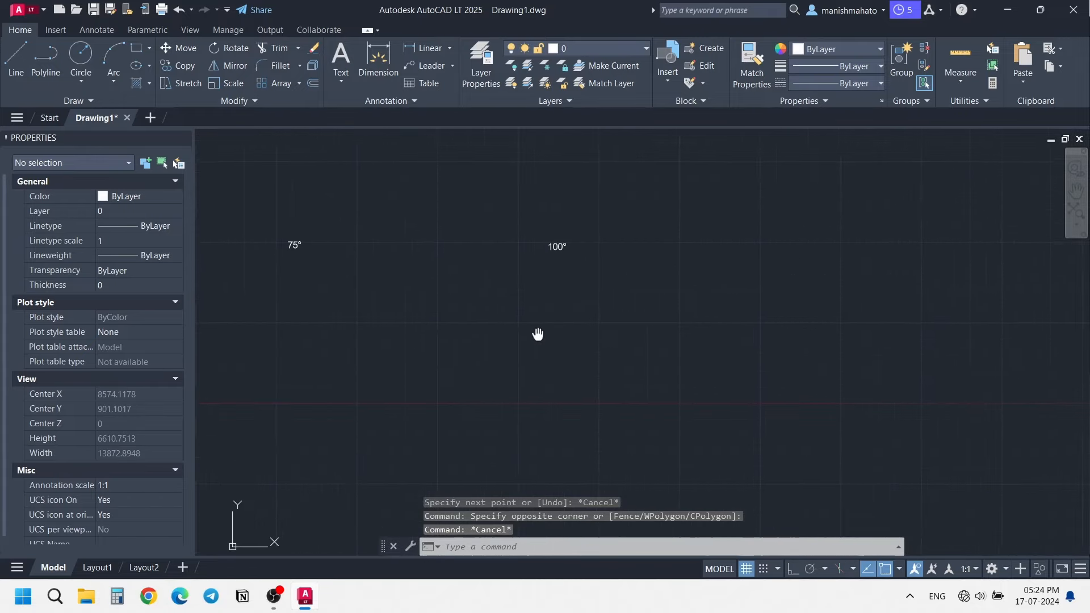
mouse_move(527, 406)
middle_mouse_down()
mouse_move(514, 383)
mouse_move(457, 377)
middle_mouse_up()
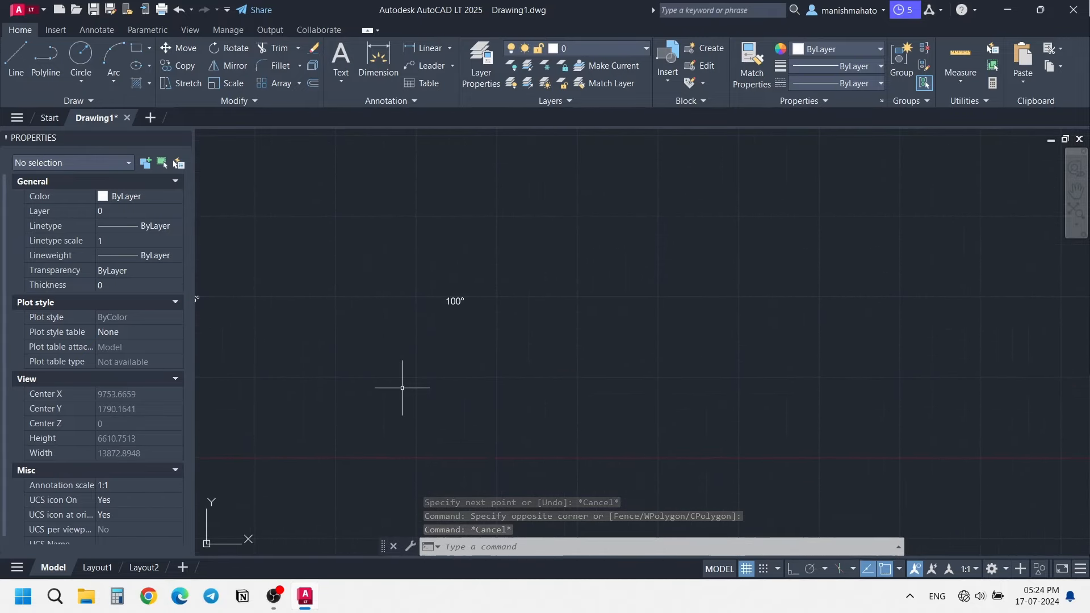
type("l")
key("Return")
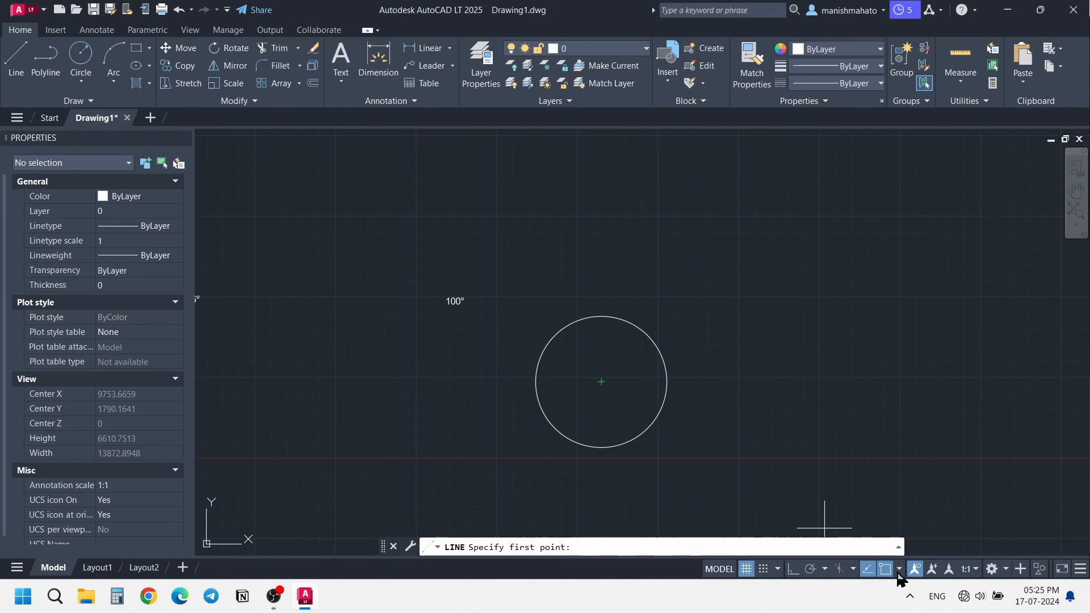
left_click(898, 570)
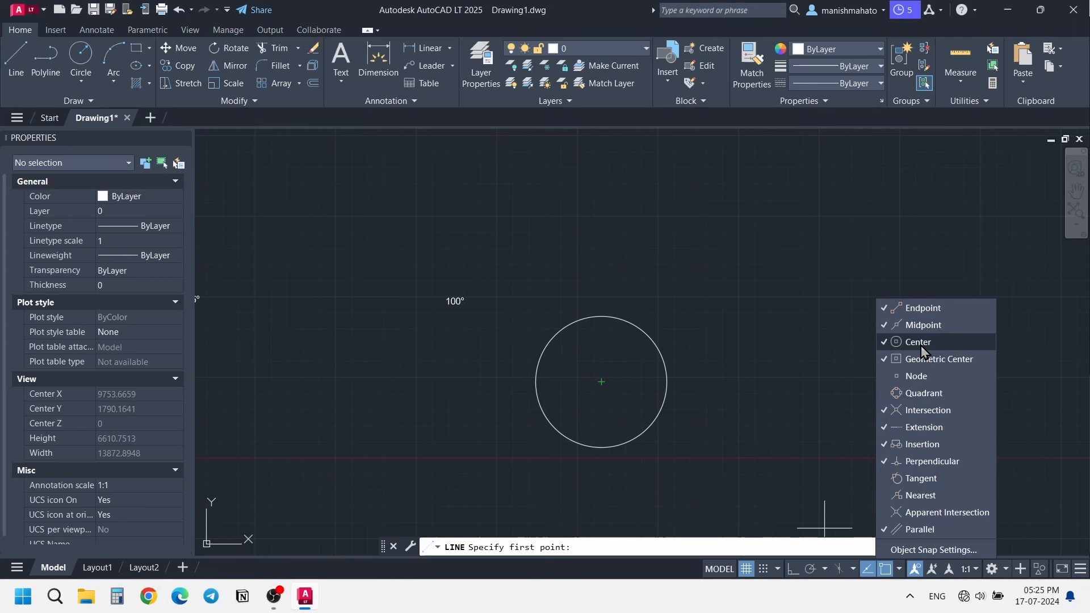
left_click(899, 569)
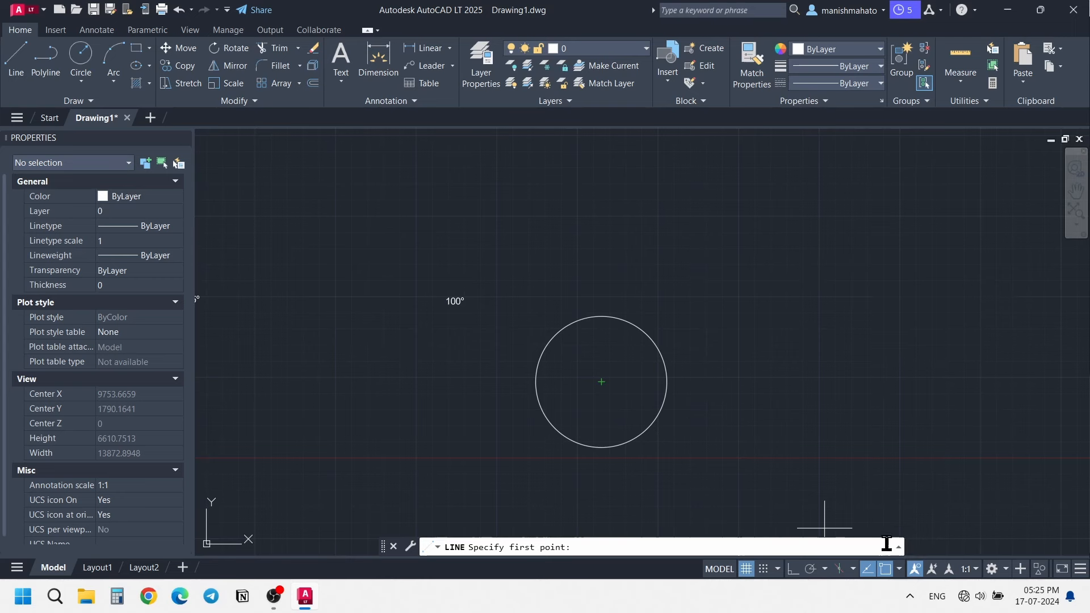
left_click(601, 381)
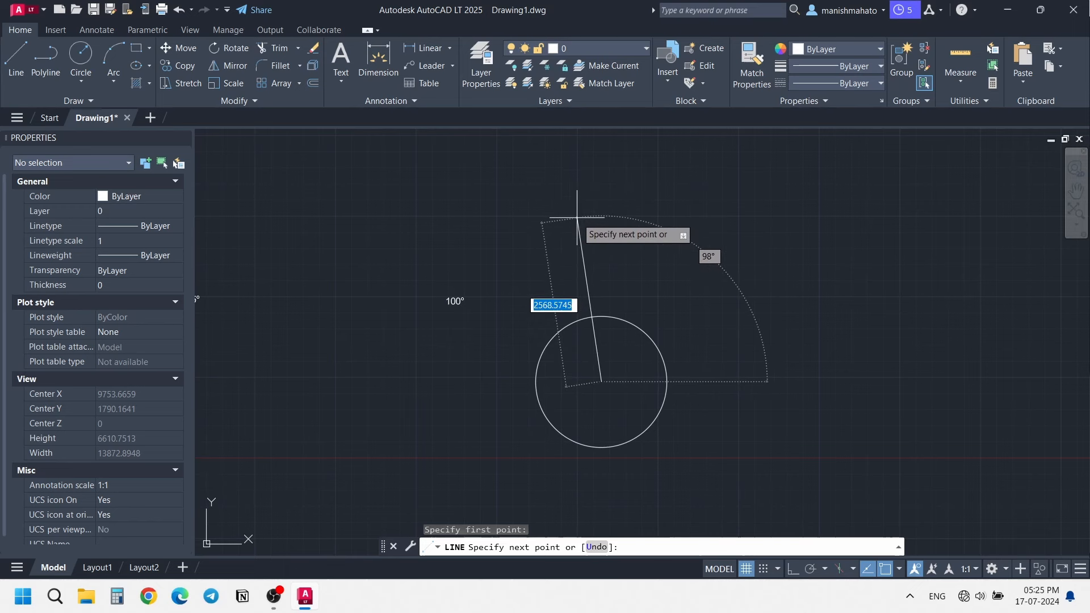
key("Tab")
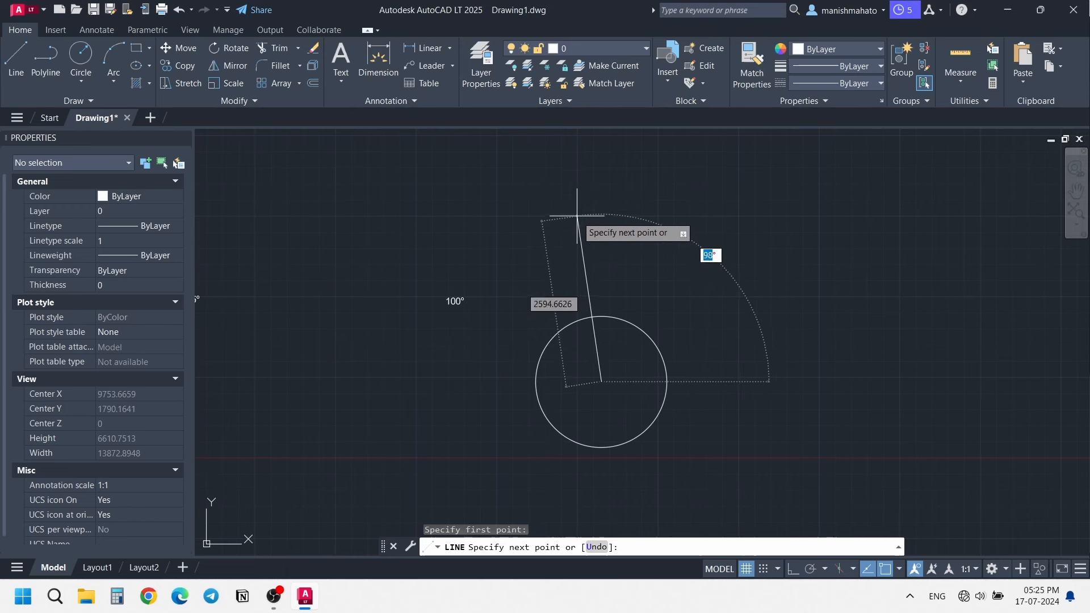
type("110")
key("BackSpace")
key("BackSpace")
type("00")
key("Tab")
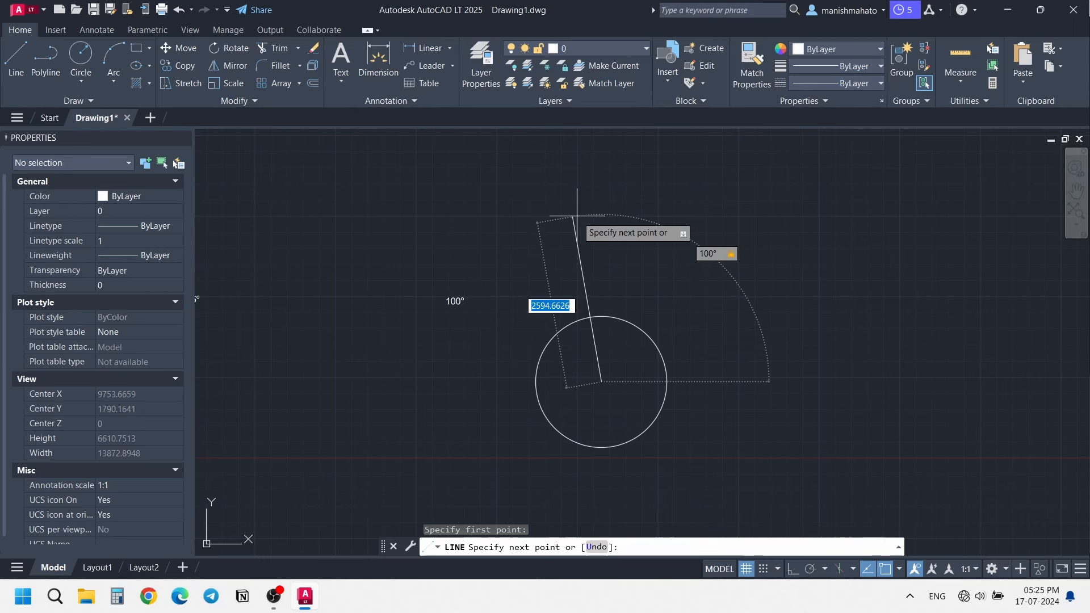
key("Return")
Inspect the geometry properties of the circle and the length and angle of the line from its center.
type("pr")
key("Return")
left_click_drag(510, 295, 693, 465)
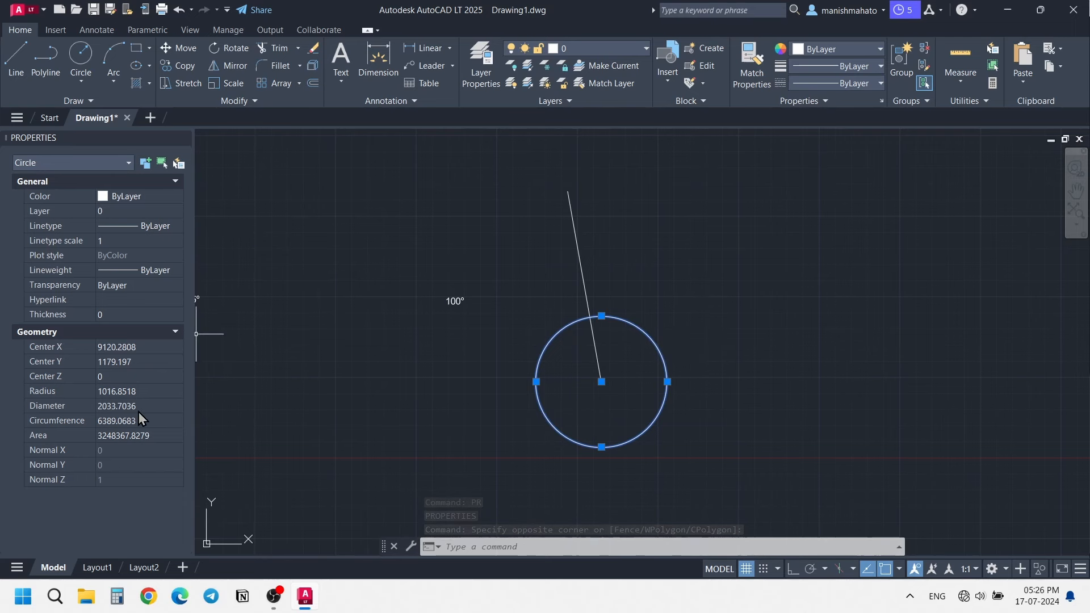
key("Escape")
left_click(644, 272)
left_click(488, 202)
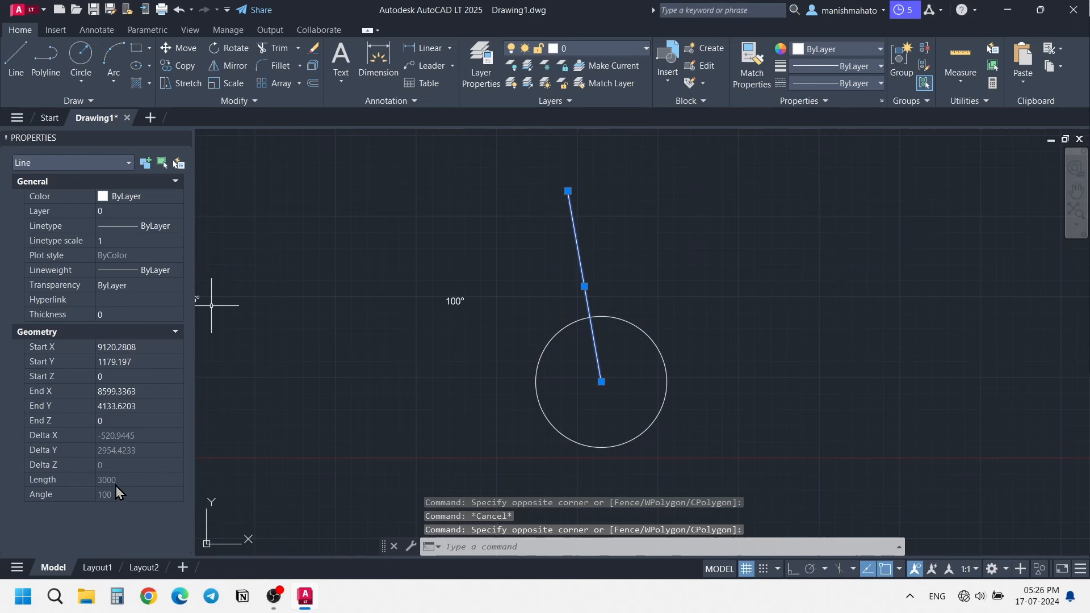
key("Escape")
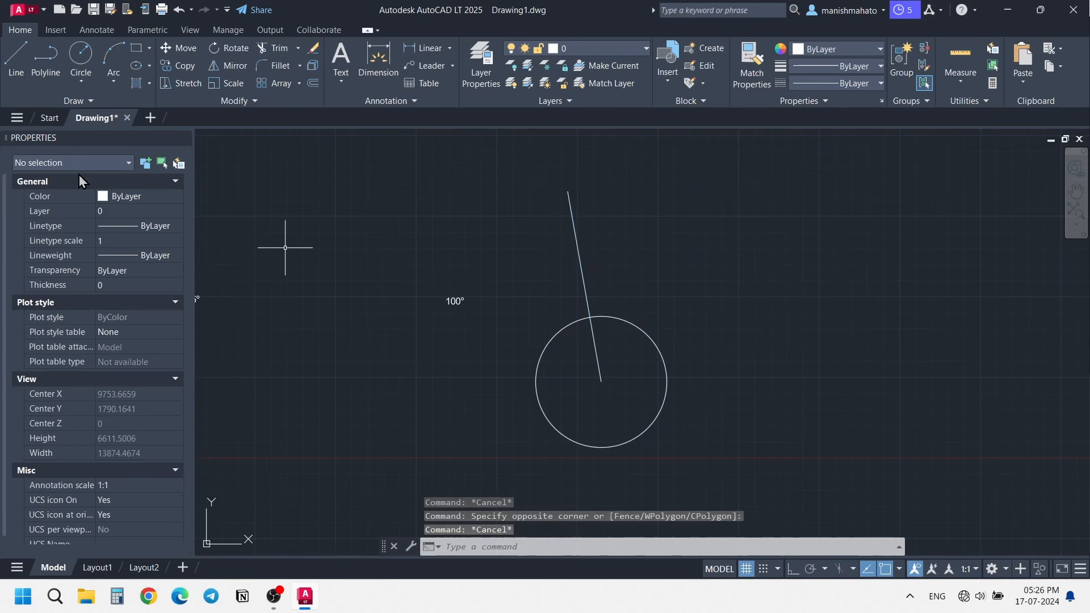
Draw a large rectangle in the empty area above and to the right of the circle.
scroll(623, 318, "down", 4)
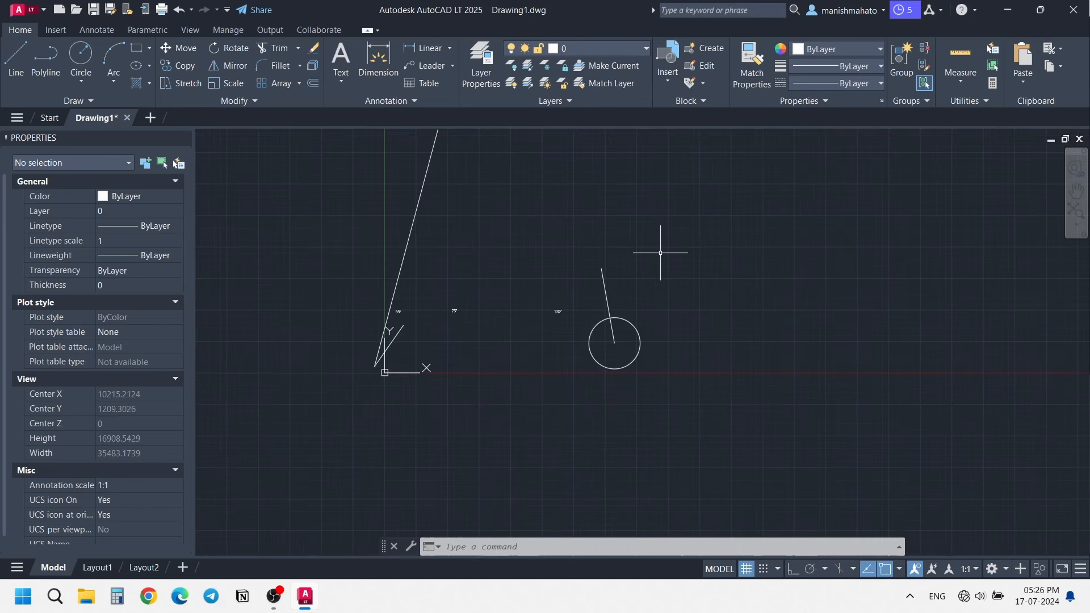
mouse_move(660, 252)
middle_mouse_down()
mouse_move(673, 260)
mouse_move(553, 315)
middle_mouse_up()
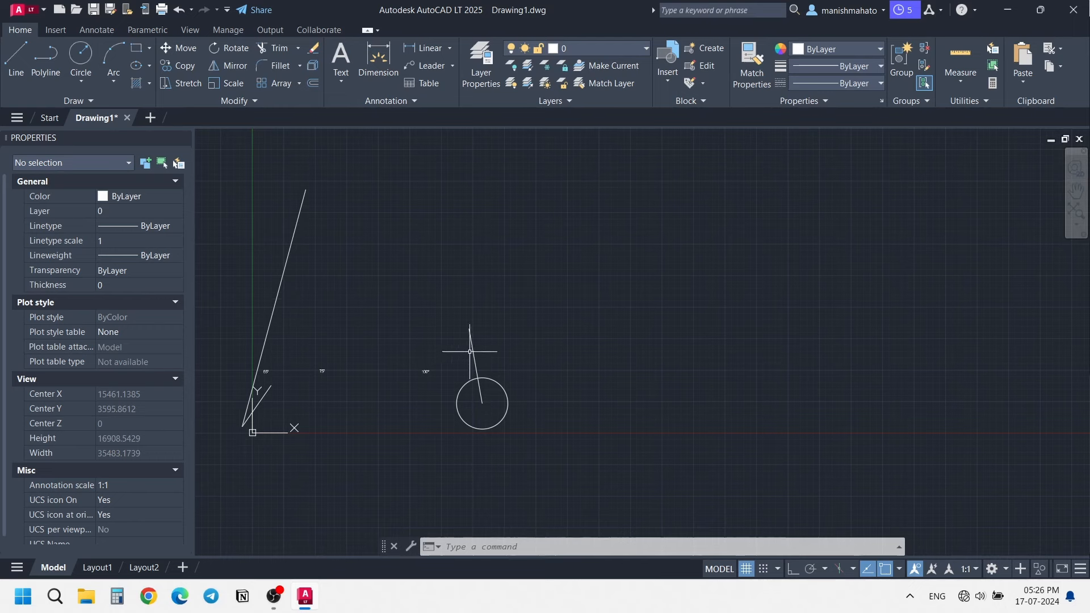
scroll(505, 354, "down", 2)
middle_click_drag(529, 223, 372, 308)
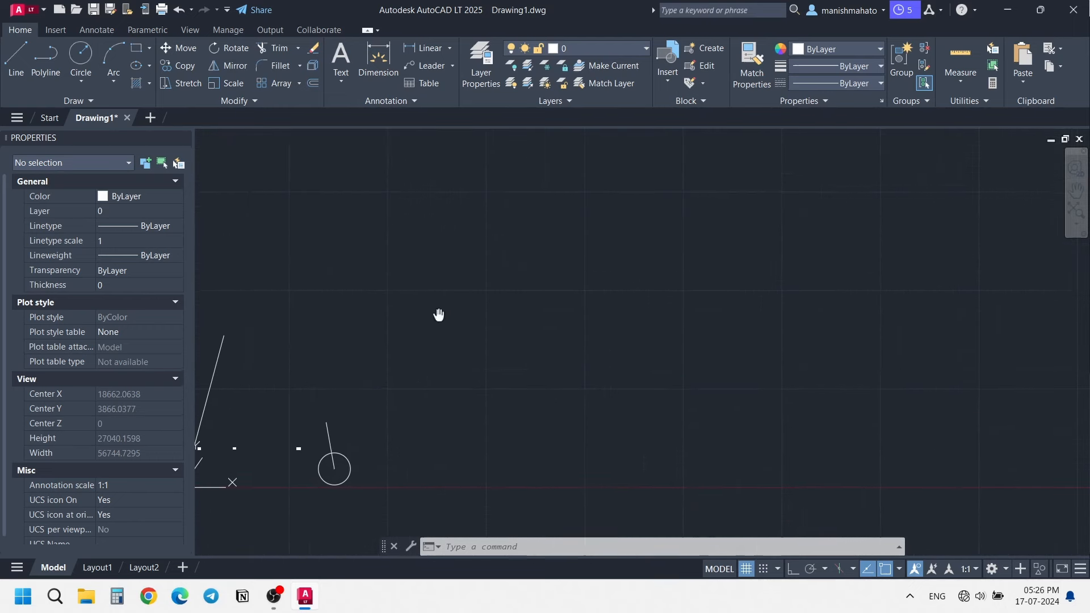
left_click(141, 50)
left_click(392, 181)
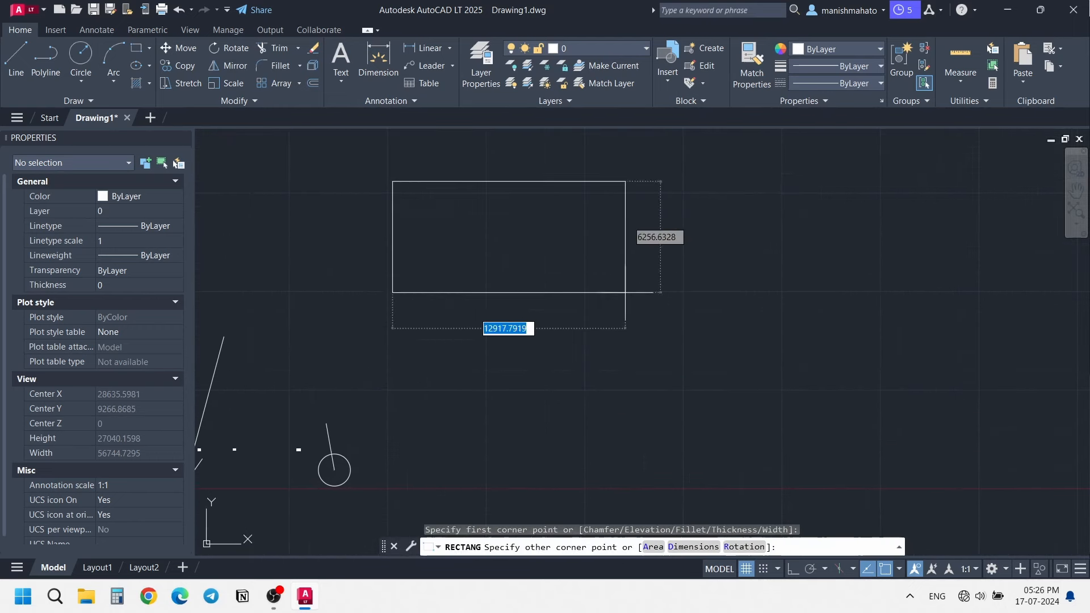
left_click(838, 425)
key("Escape")
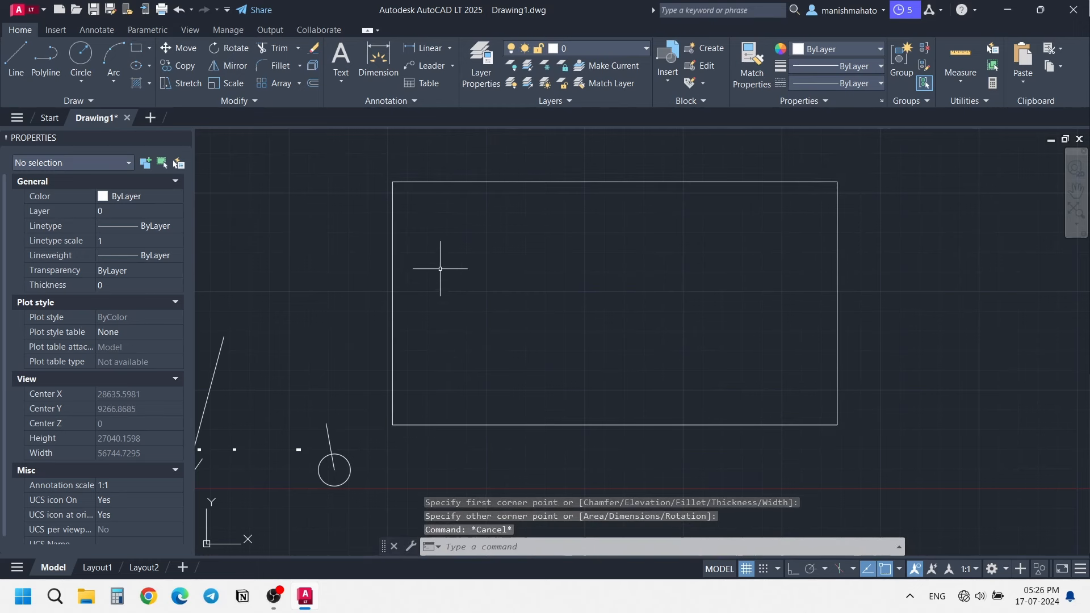
Draw a smaller rectangle inside the upper-left area of the large rectangle.
left_click(135, 50)
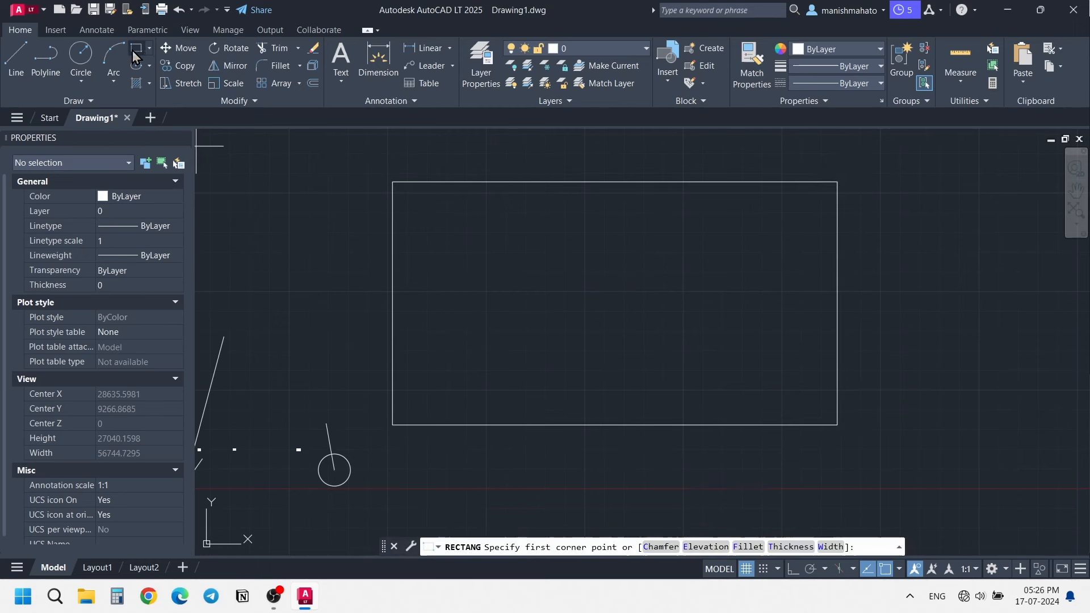
left_click(458, 227)
left_click(561, 285)
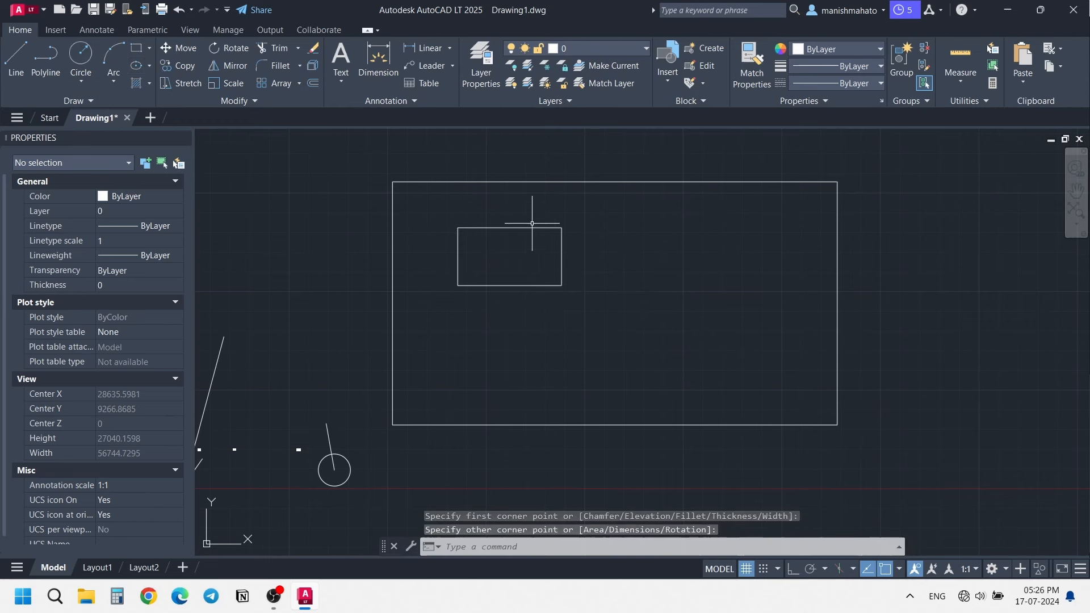
Rotate the small rectangle by 25° about its center.
left_click(591, 251)
left_click(486, 237)
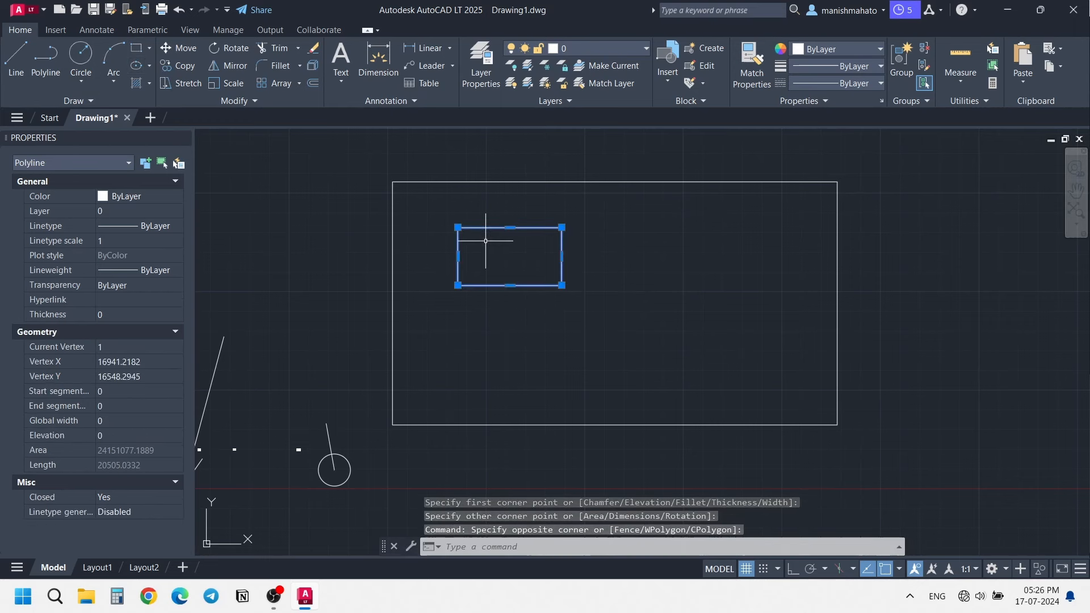
type("Ro")
key("Return")
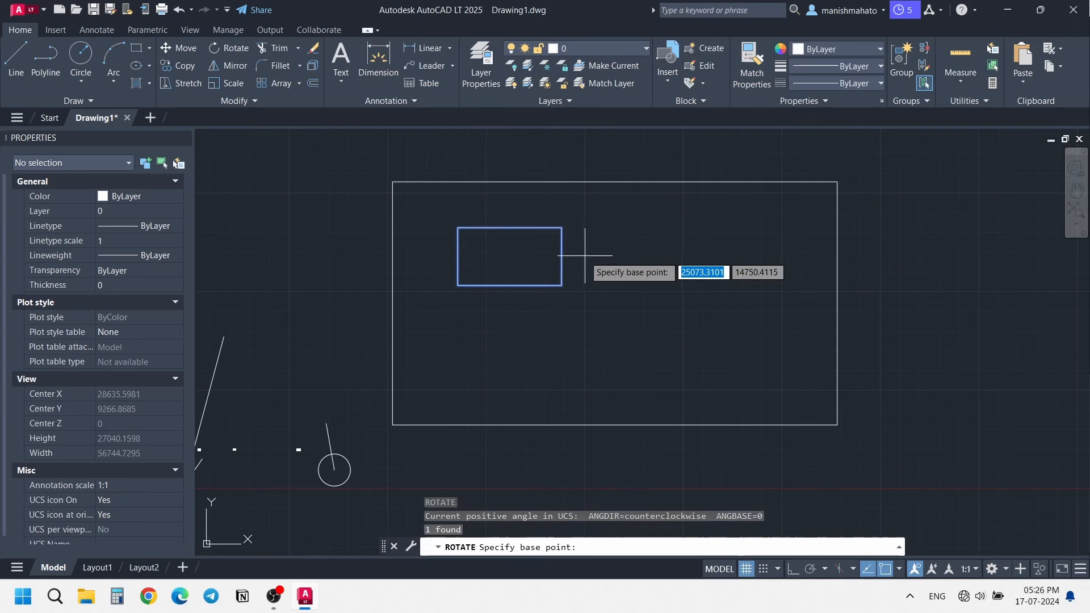
left_click(509, 256)
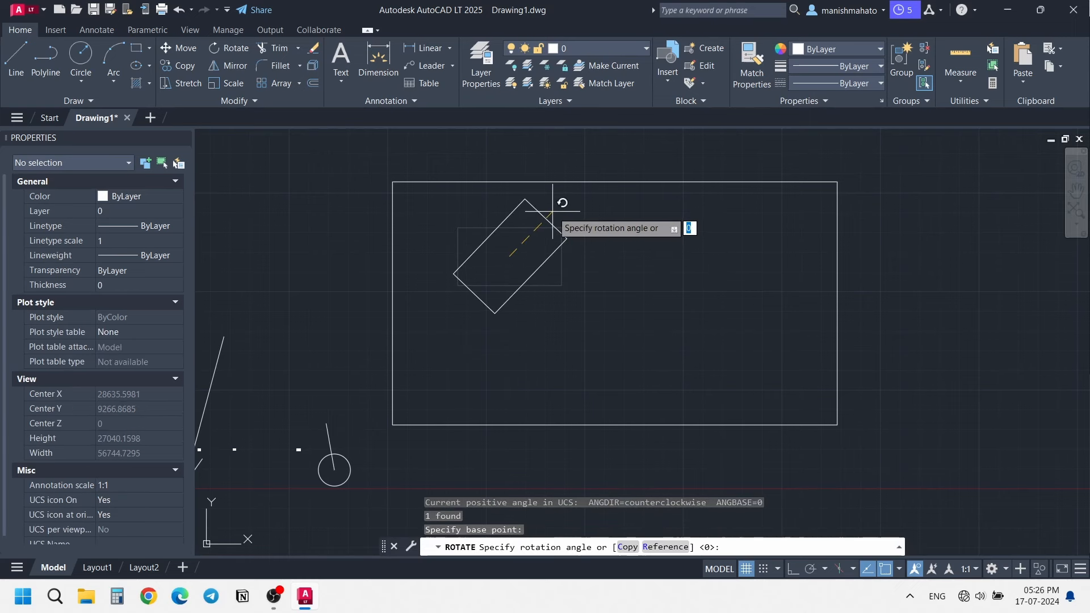
key("Return")
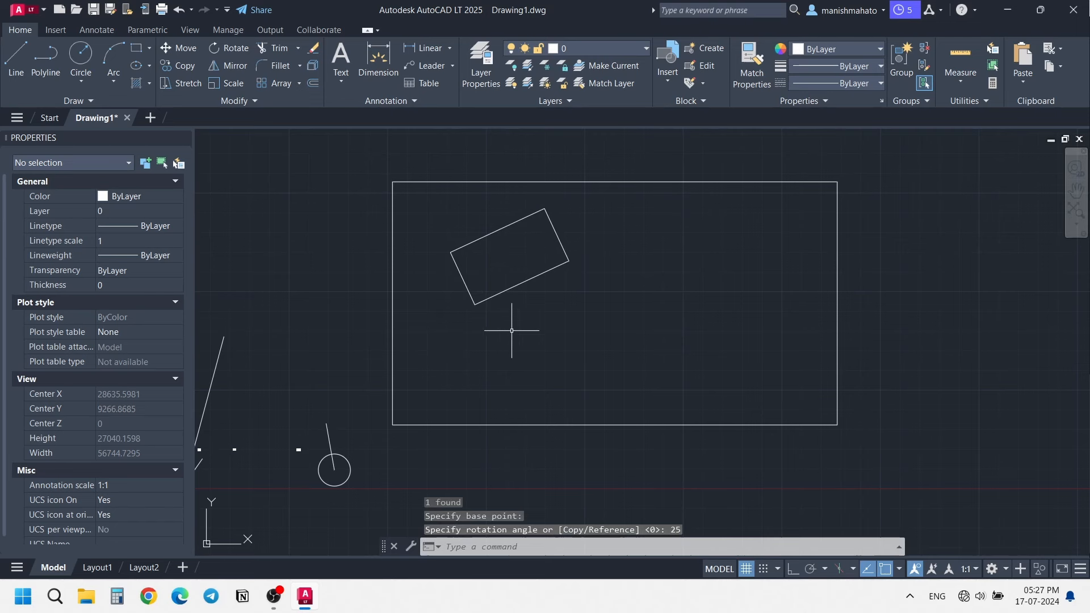
Examine the tilted rectangle against the surrounding large rectangle and the earlier angled lines.
scroll(515, 252, "up", 2)
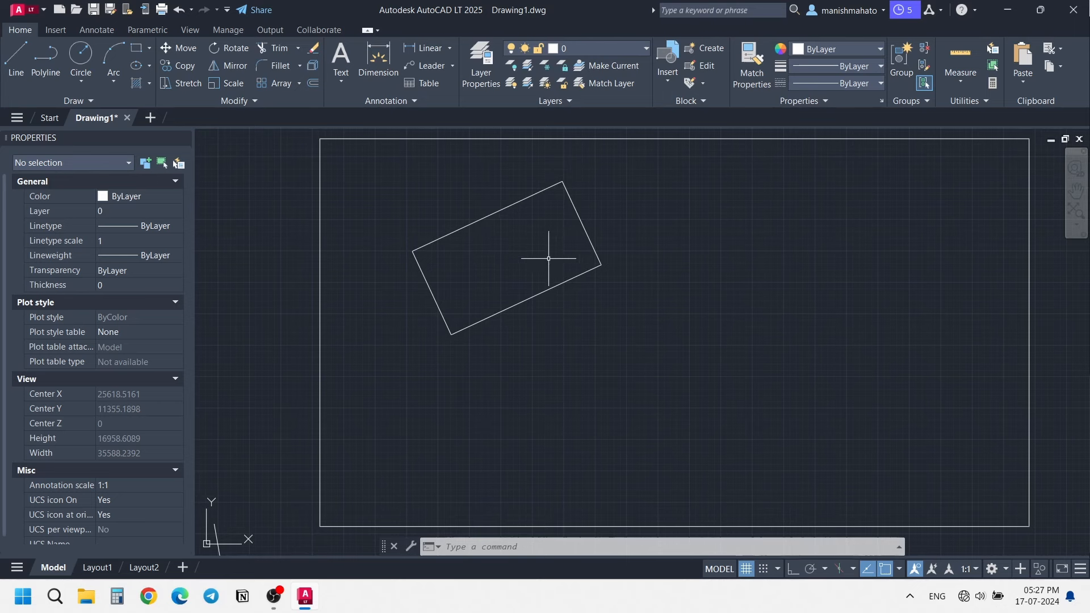
scroll(539, 251, "up", 4)
scroll(540, 250, "down", 2)
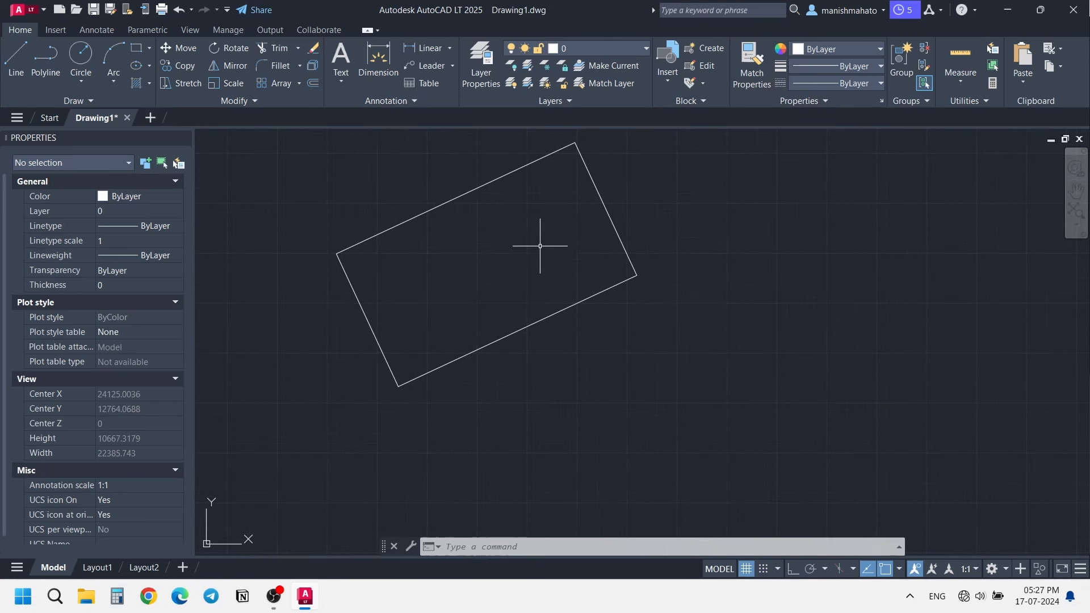
scroll(567, 252, "down", 4)
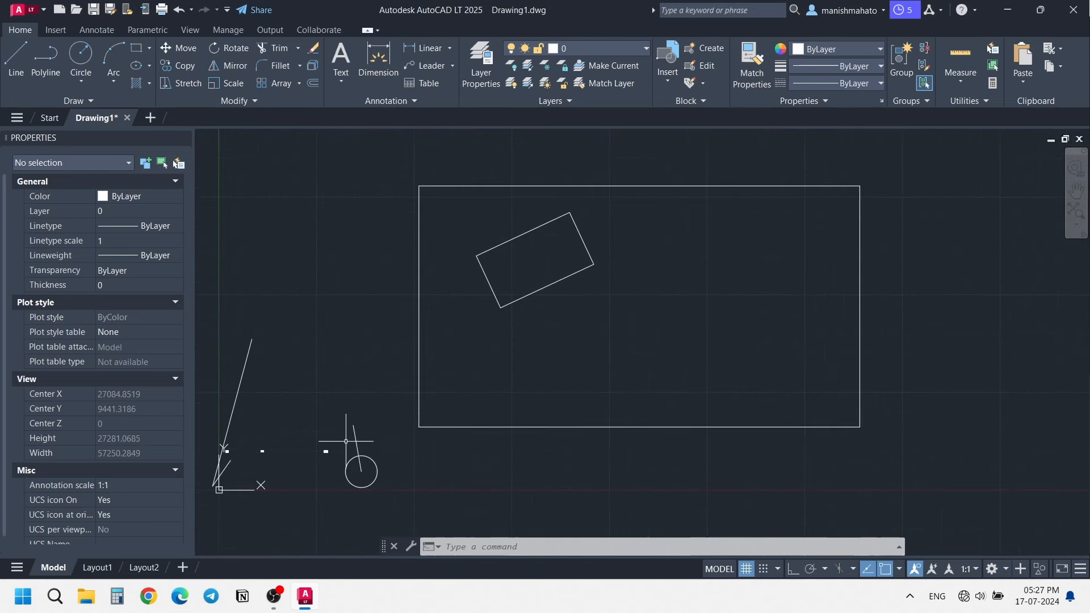
scroll(571, 237, "up", 2)
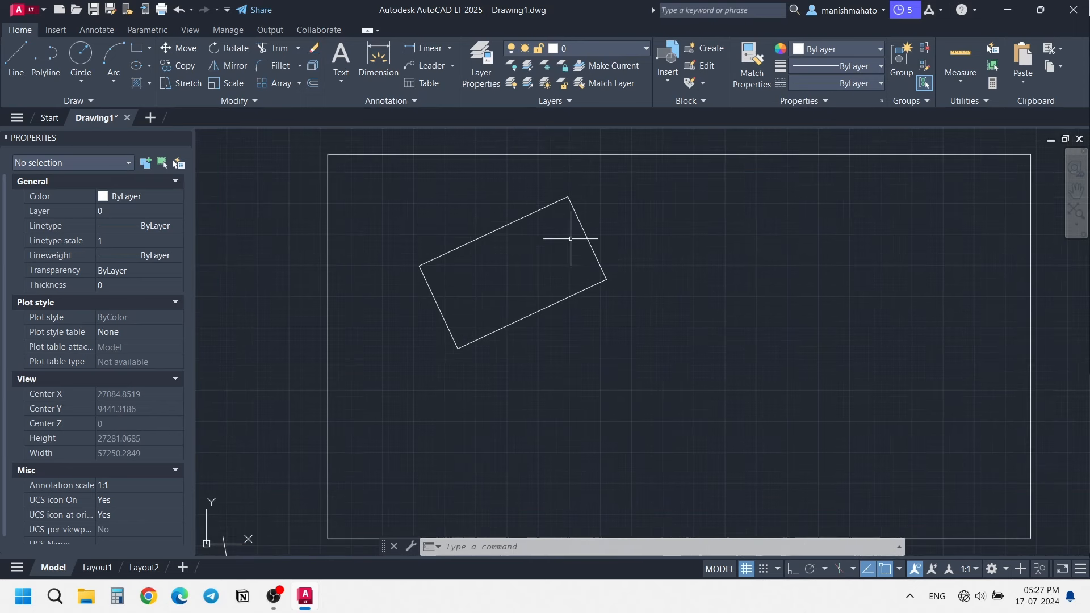
scroll(666, 261, "down", 2)
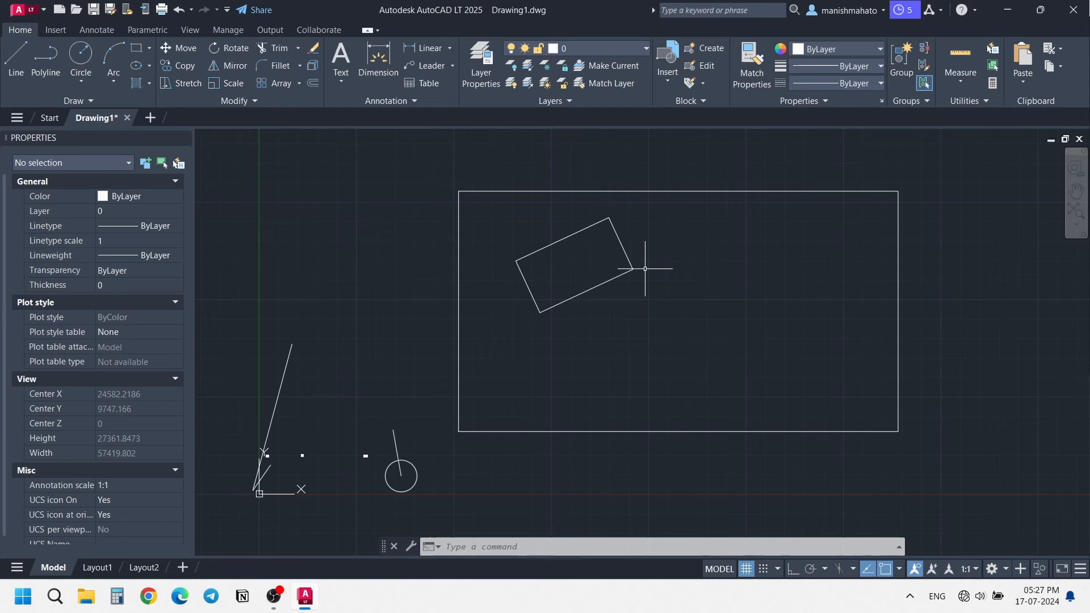
scroll(584, 254, "up", 2)
scroll(584, 256, "down", 2)
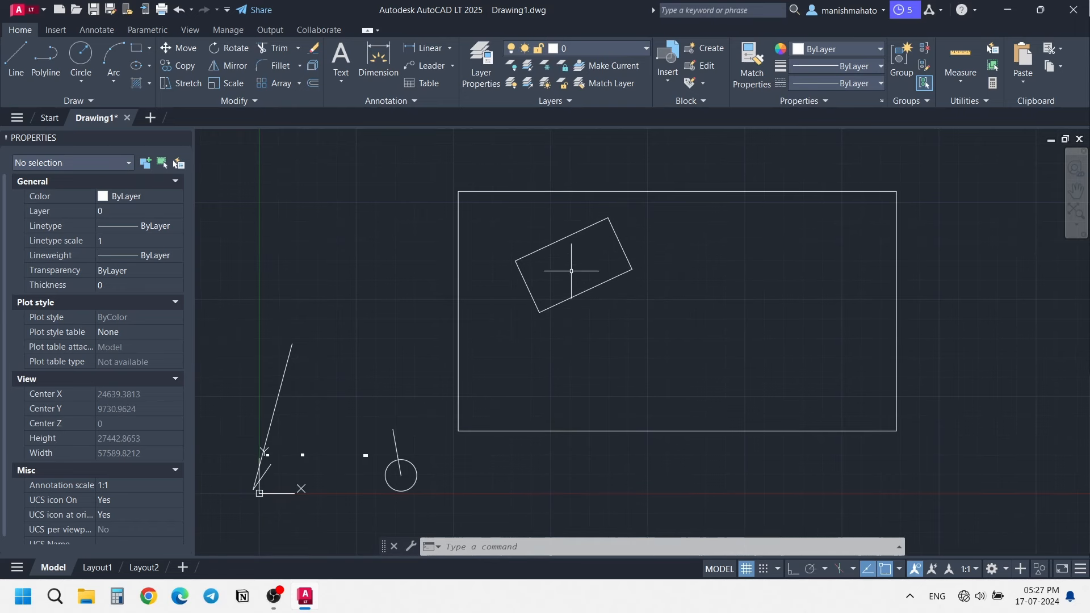
Draw a line about 3630 units long at a 25° angle from a free point inside the tilted rectangle.
scroll(595, 262, "up", 3)
type("l")
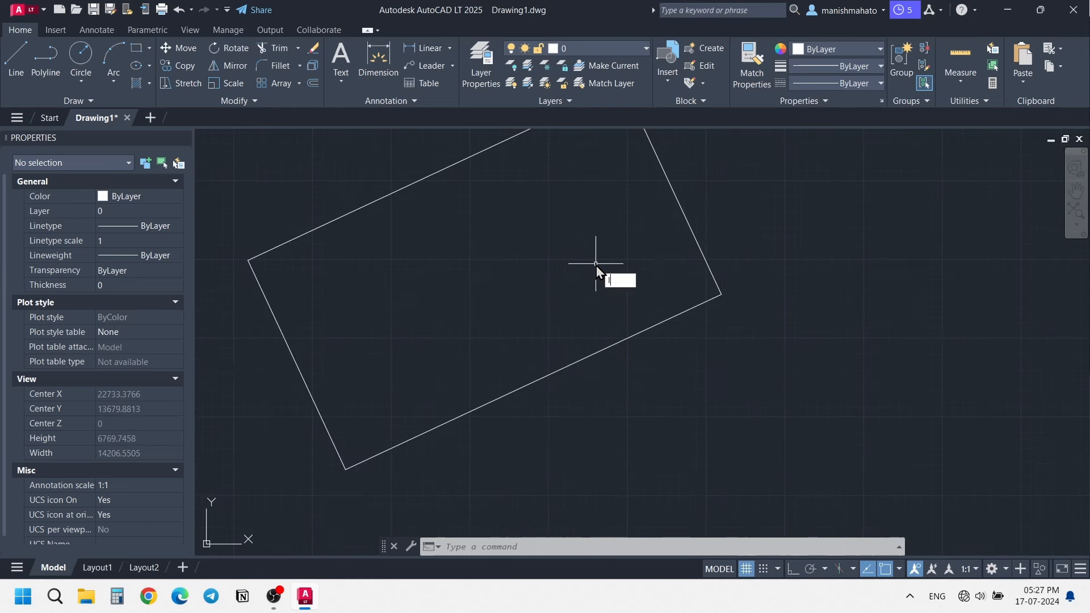
key("Return")
left_click(362, 360)
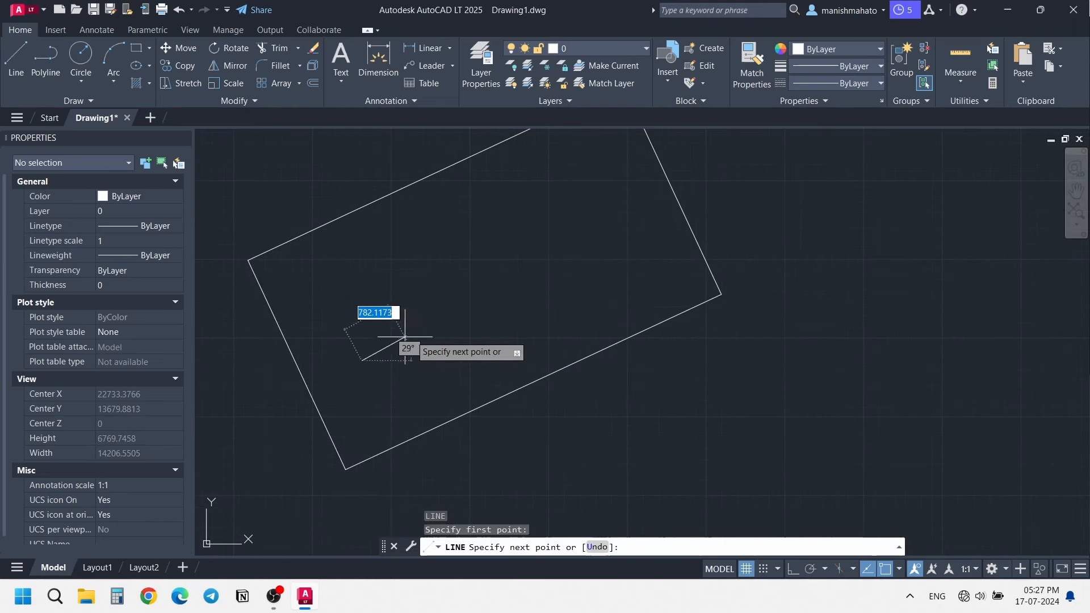
type("25")
key("Return")
key("Escape")
Inspect the length and angle of the line inside the tilted rectangle.
left_click(529, 330)
left_click(455, 281)
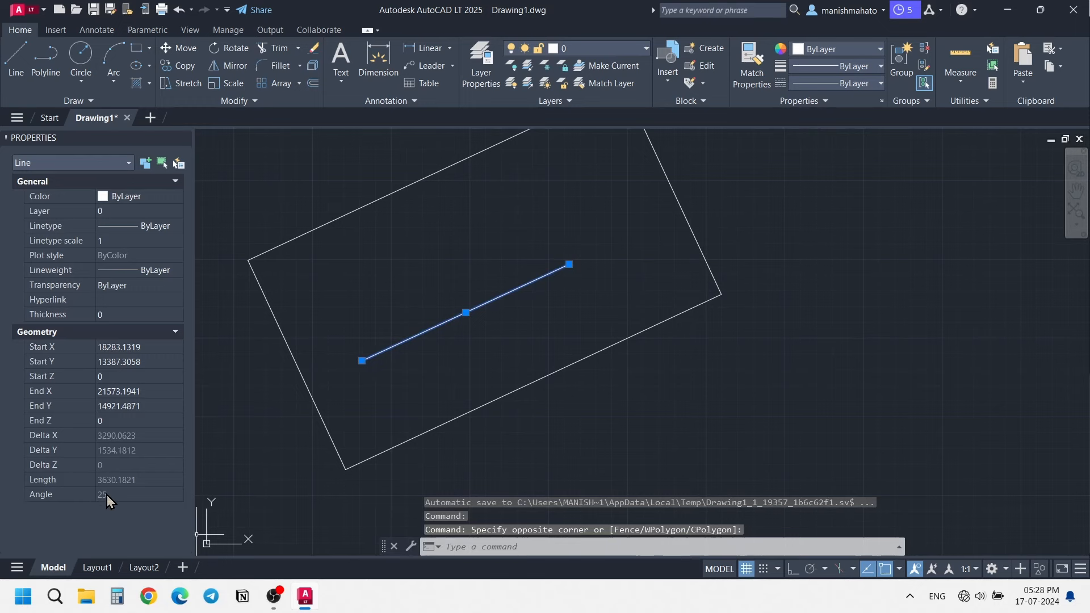
key("Escape")
scroll(425, 397, "down", 6)
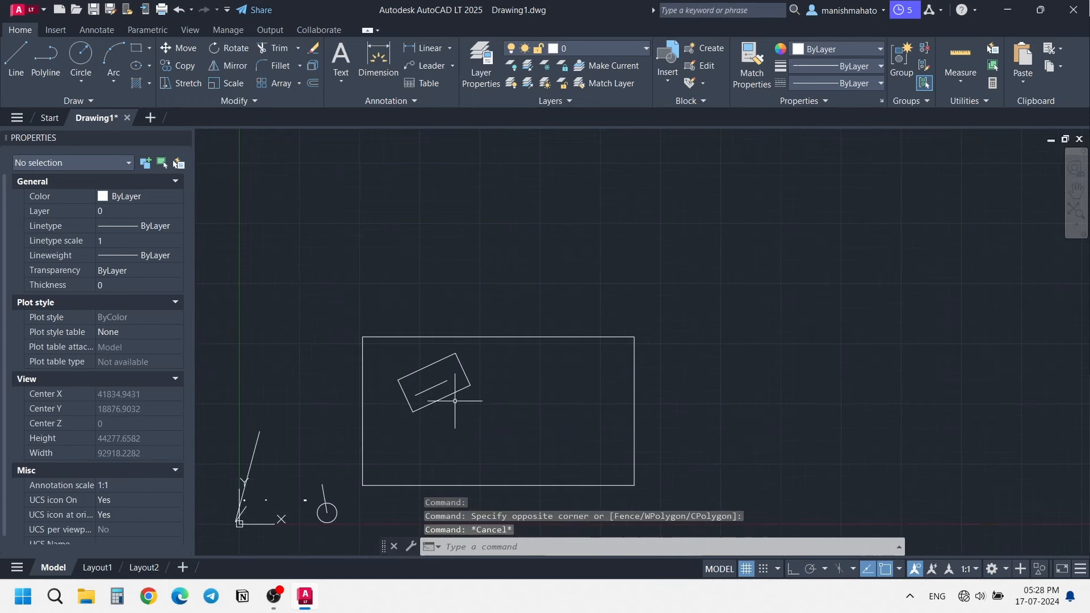
middle_click_drag(455, 404, 511, 320)
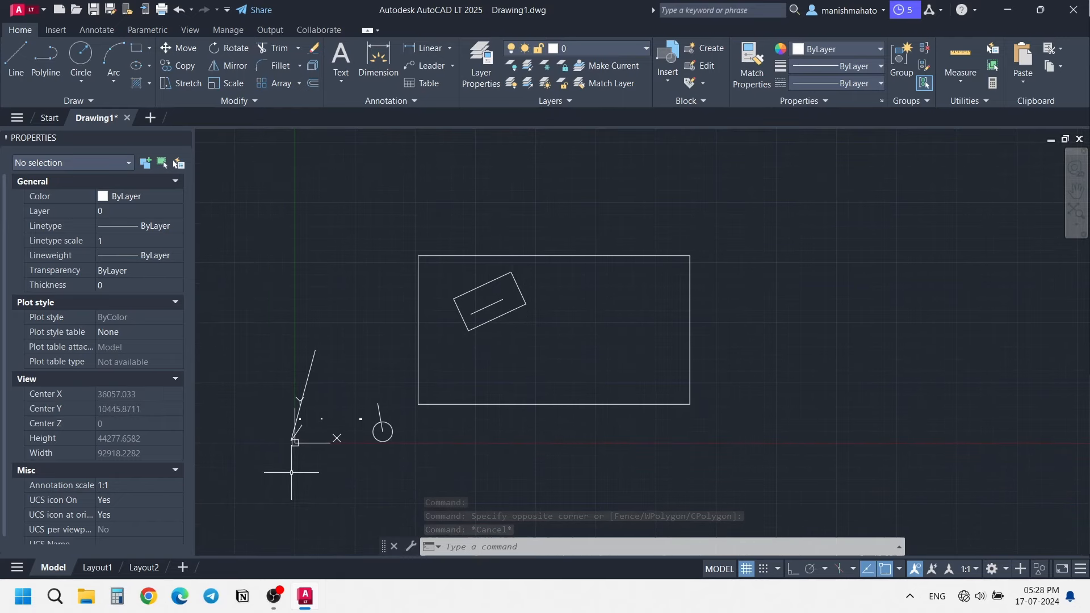
scroll(488, 313, "up", 5)
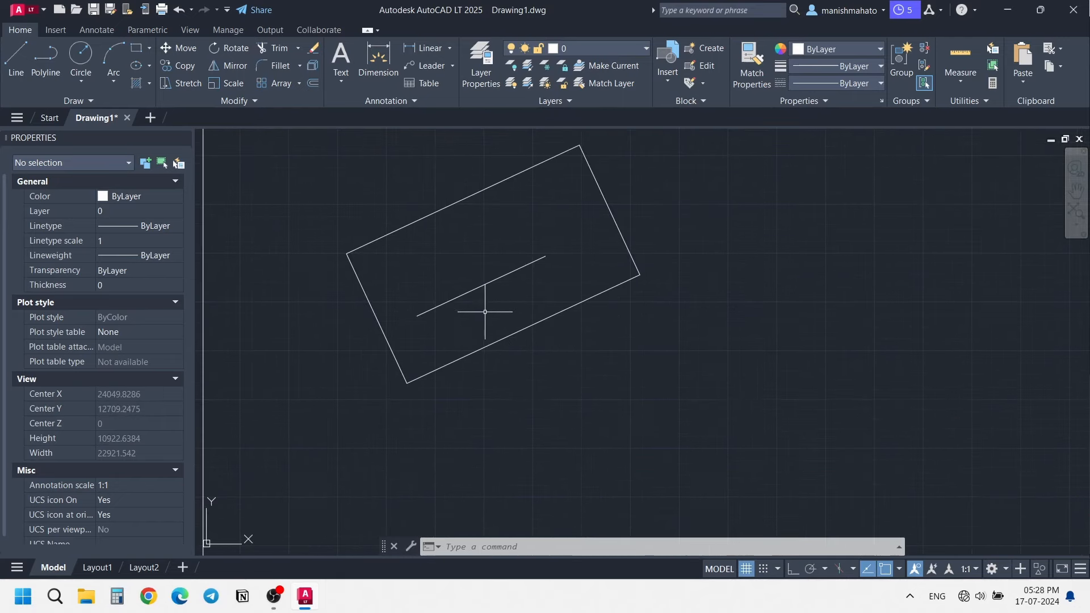
left_click(483, 305)
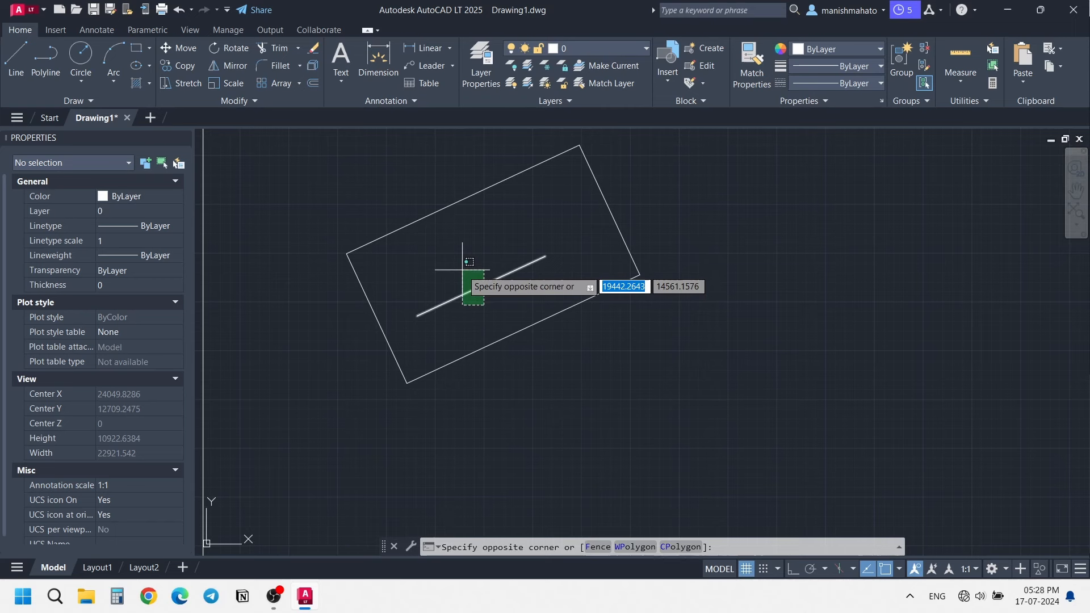
key("Escape")
key("Escape")
Set the UCS origin at the lower endpoint of the 25° line and align its X axis with the line's upper endpoint.
type("UCS")
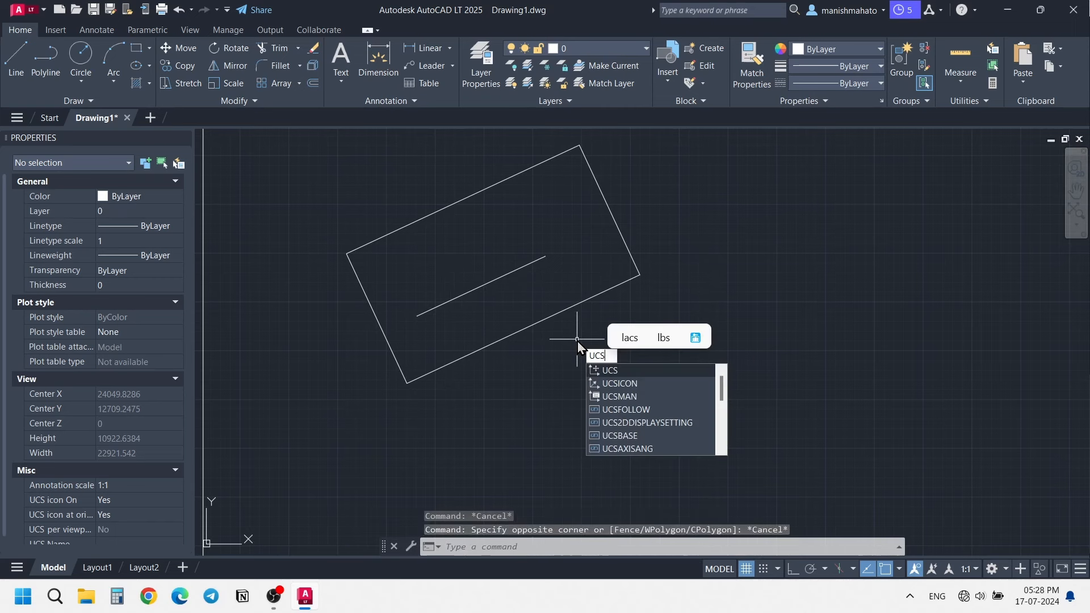
key("Return")
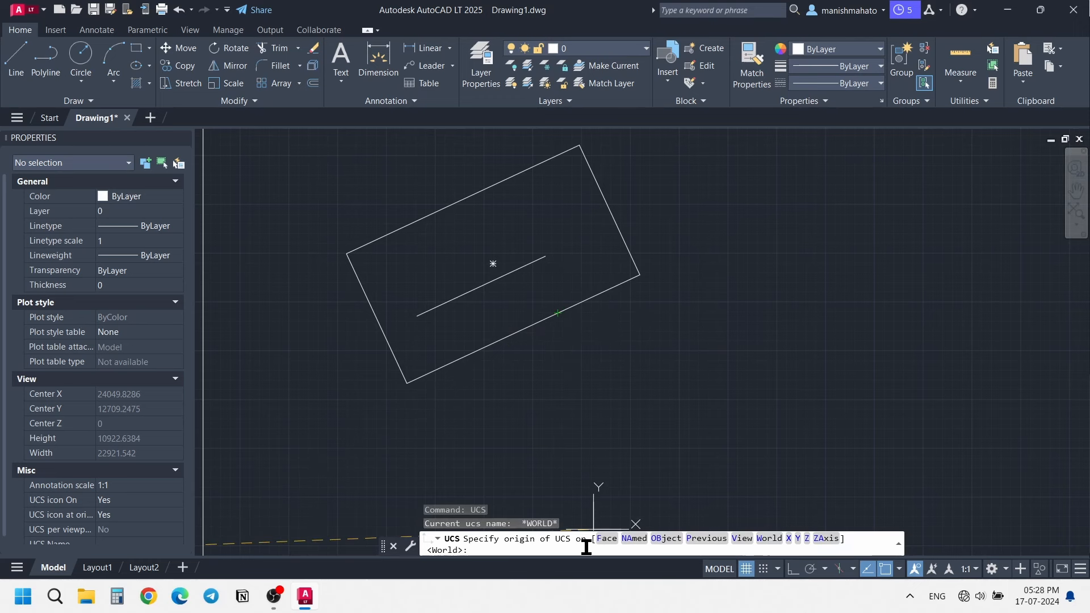
left_click(418, 314)
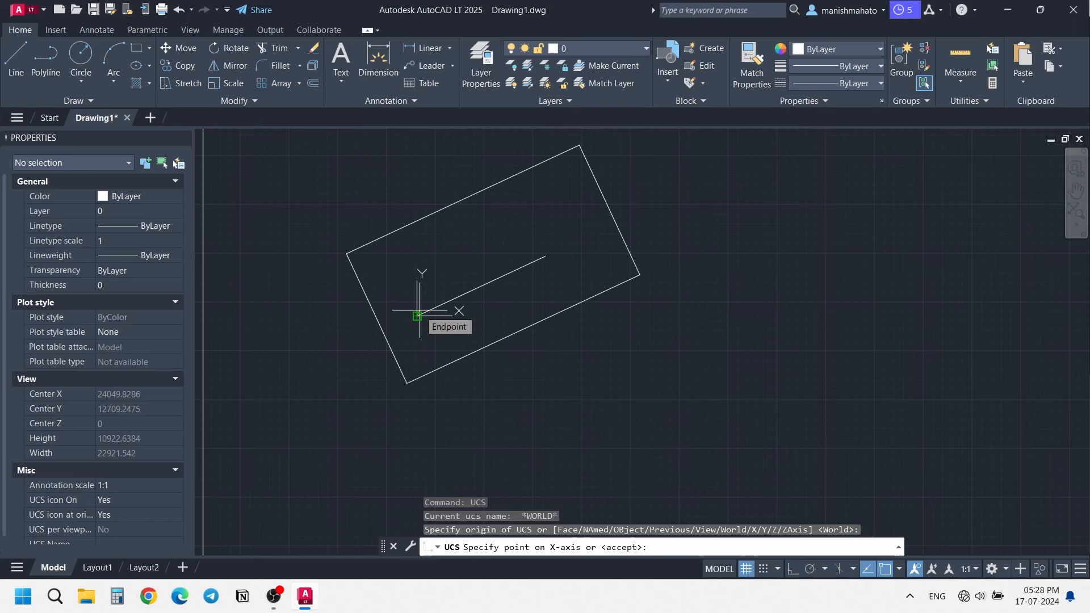
left_click(545, 256)
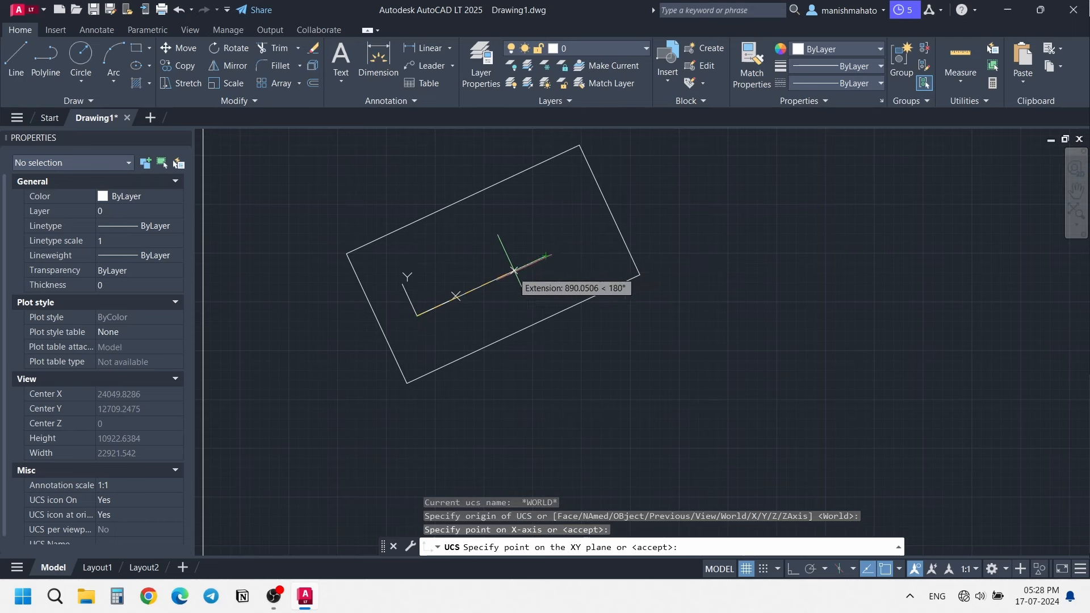
left_click(545, 256)
Move the UCS origin to an empty point just below the tilted rectangle's lowest corner, keeping its axes aligned with the 25° line.
scroll(620, 284, "down", 6)
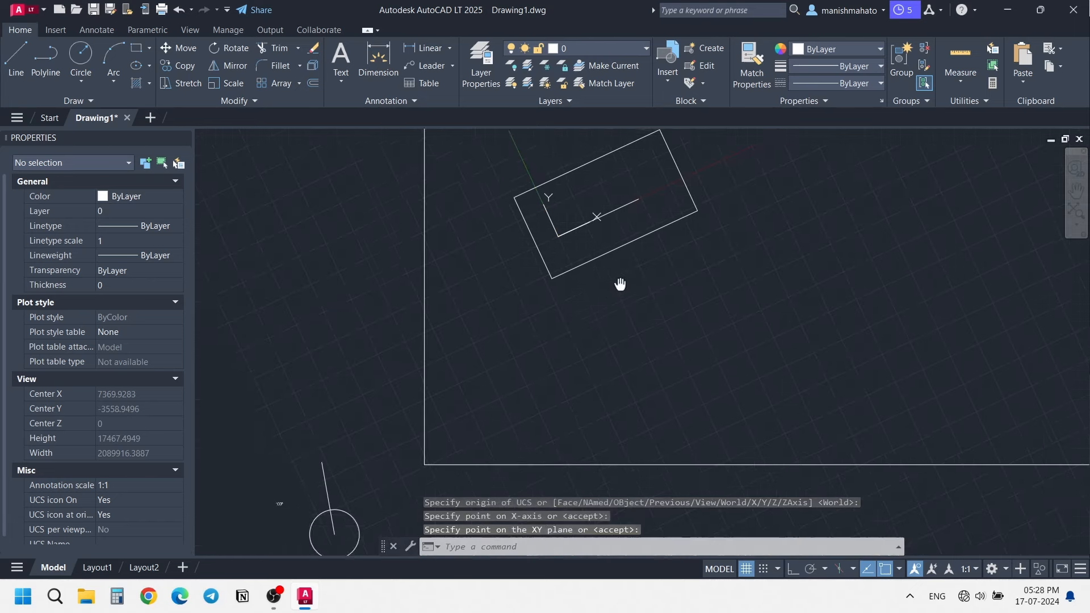
middle_click_drag(557, 318, 461, 418)
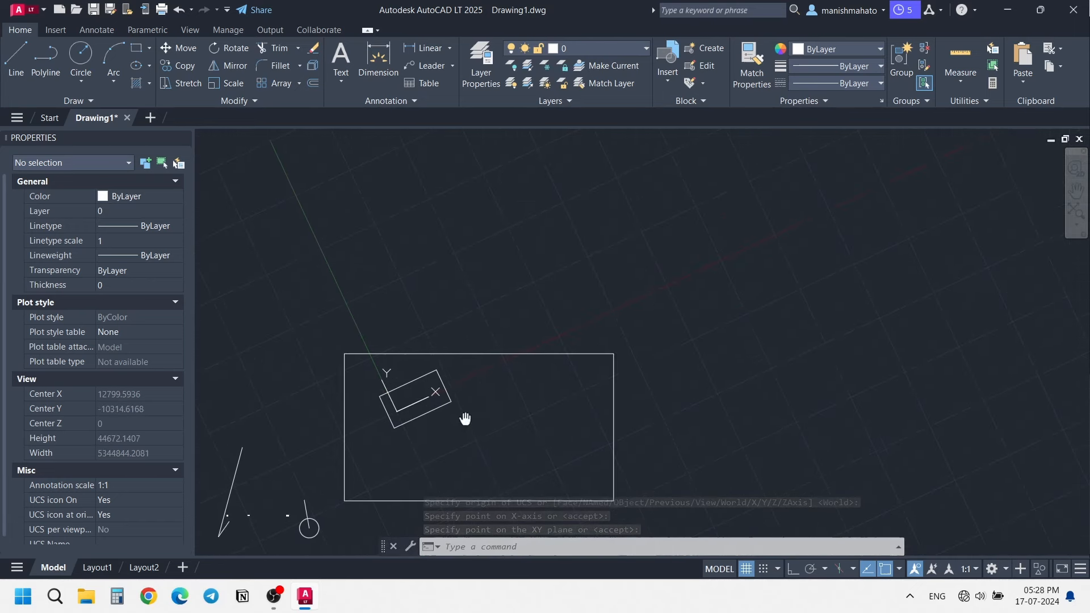
scroll(409, 391, "up", 6)
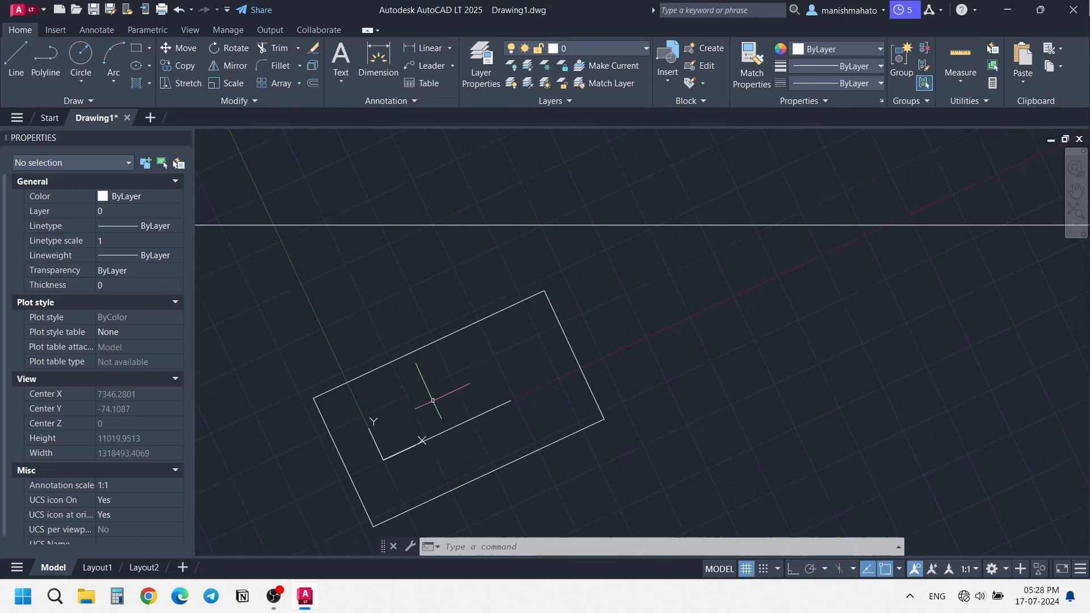
scroll(425, 384, "up", 4)
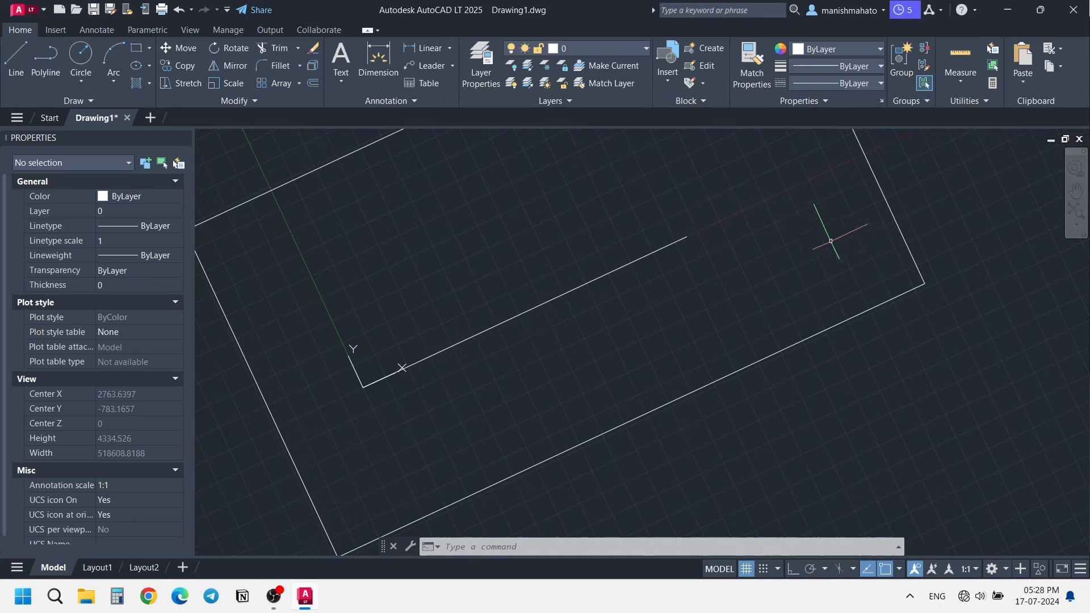
left_click(402, 368)
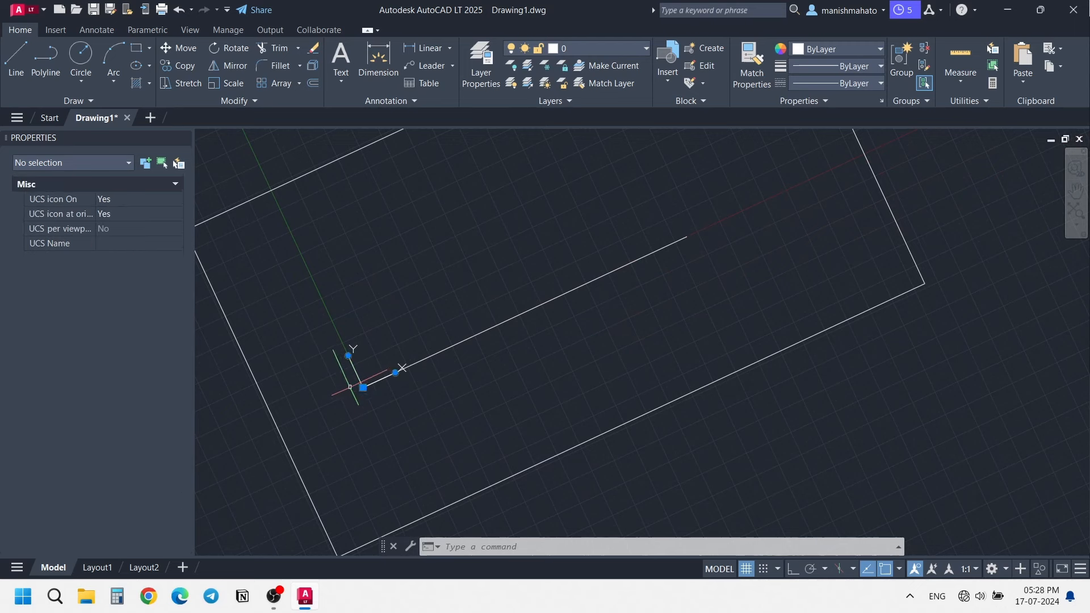
scroll(403, 368, "down", 2)
middle_click_drag(393, 406, 425, 310)
left_click(396, 292)
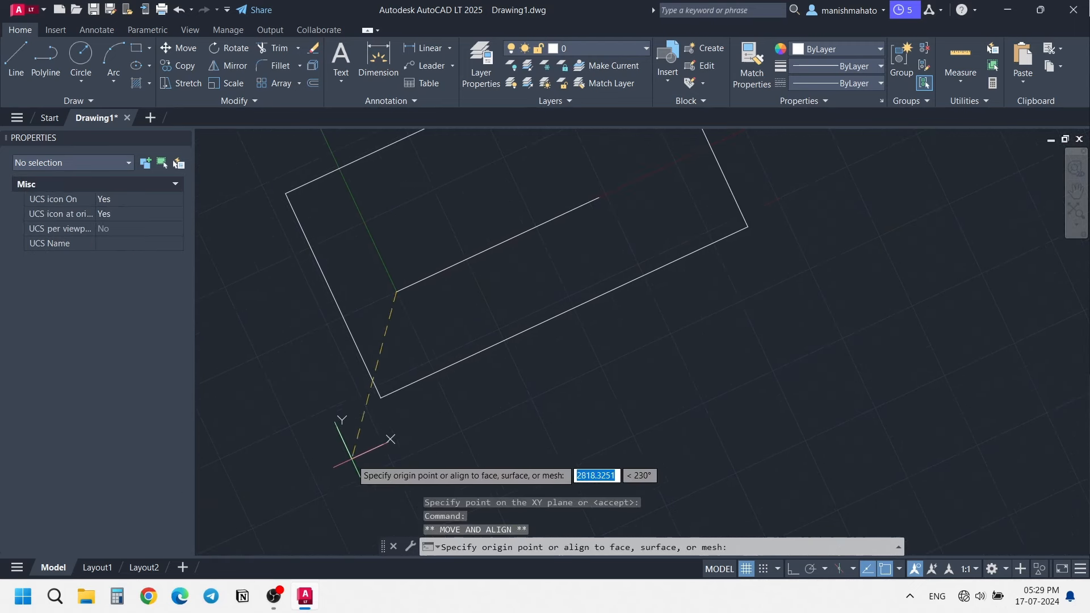
left_click(351, 458)
key("Escape")
middle_click_drag(452, 271, 416, 352)
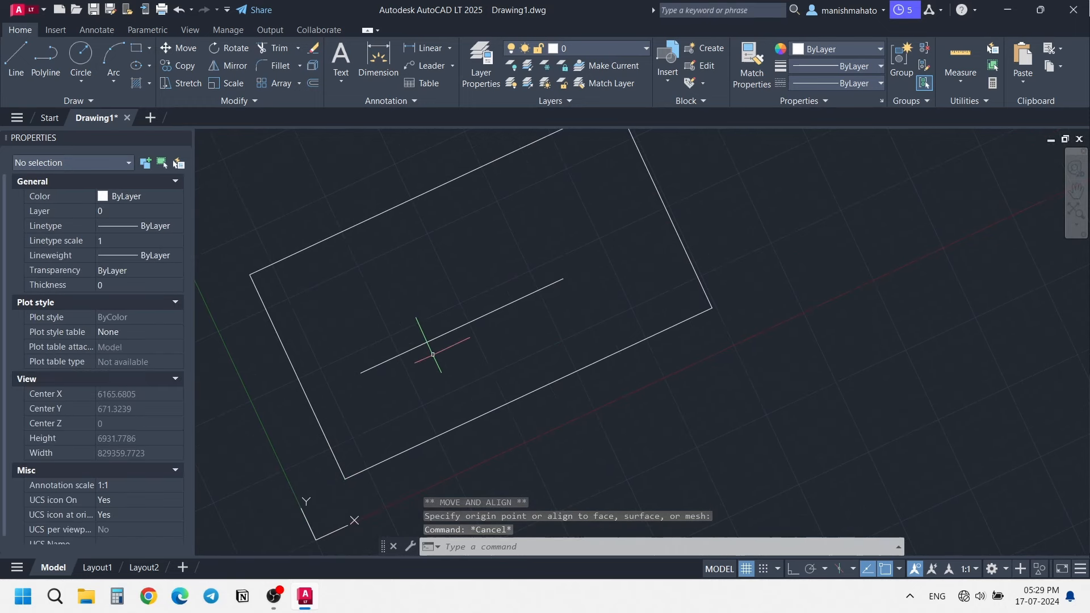
scroll(443, 348, "down", 2)
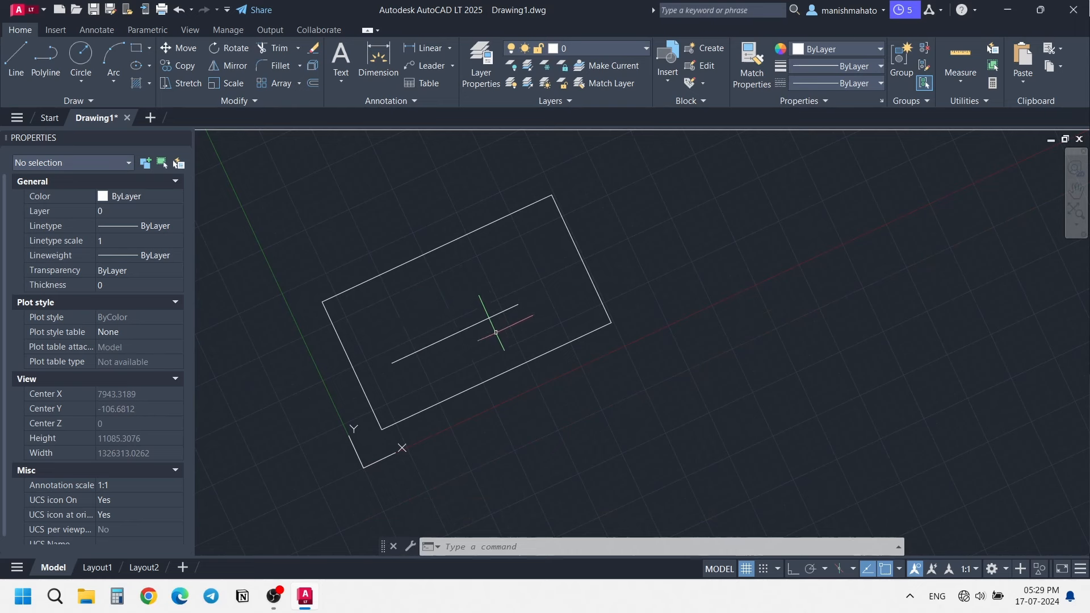
scroll(531, 335, "up", 2)
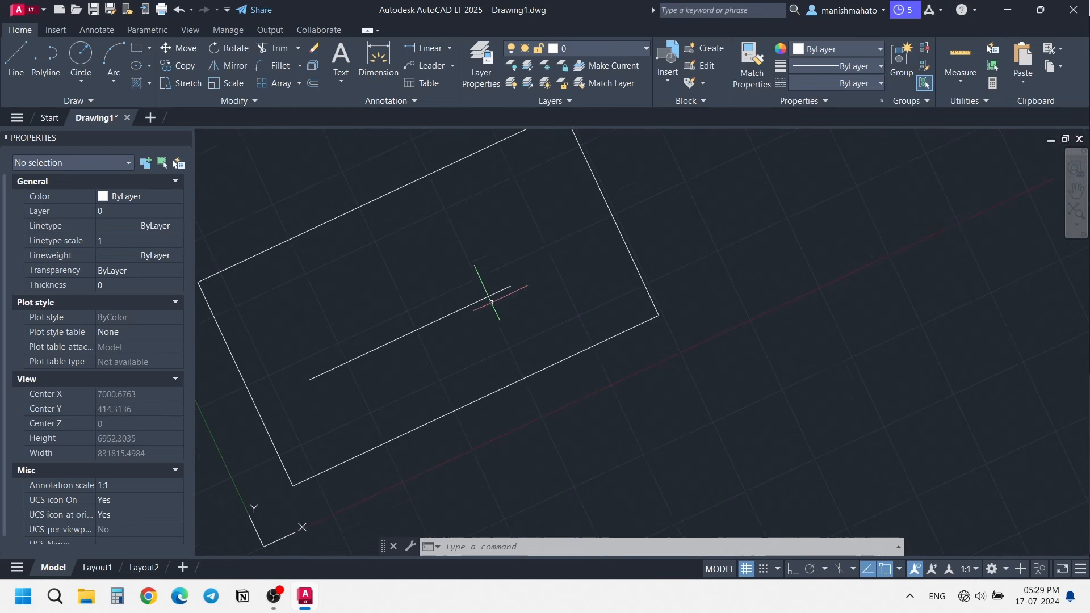
left_click(16, 57)
left_click(321, 322)
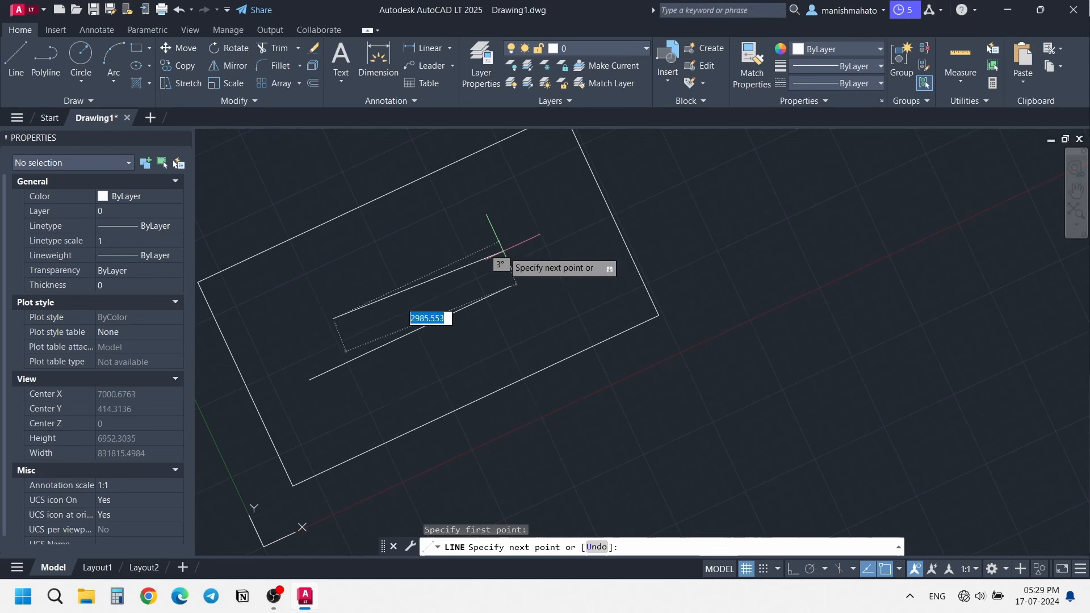
key("Escape")
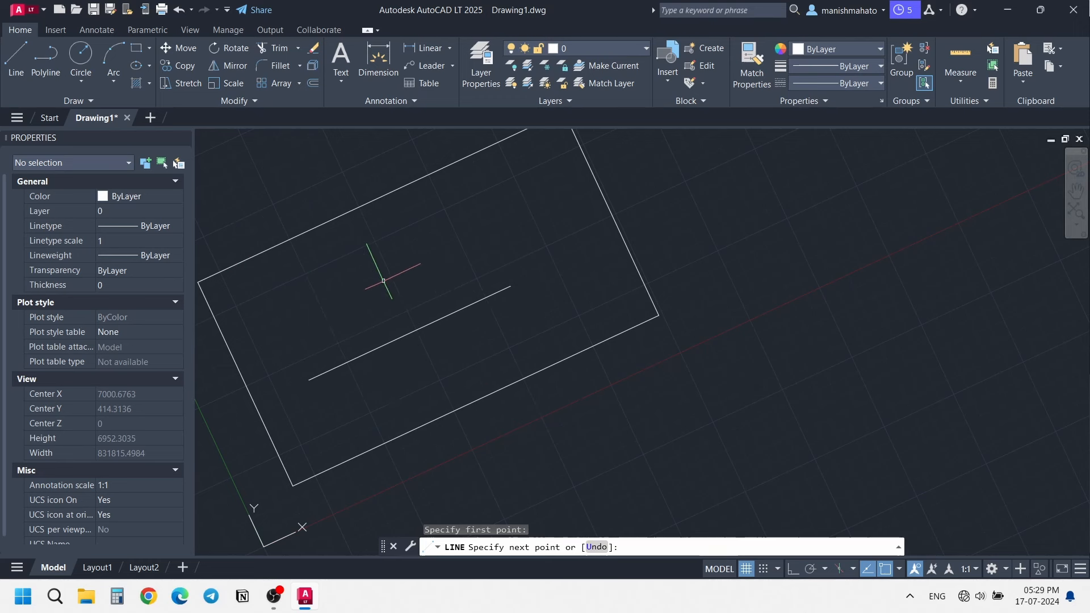
With Ortho on, draw a line about 3838 units long along the UCS X axis, just above the existing 25° line.
left_click(792, 568)
left_click(16, 57)
left_click(323, 336)
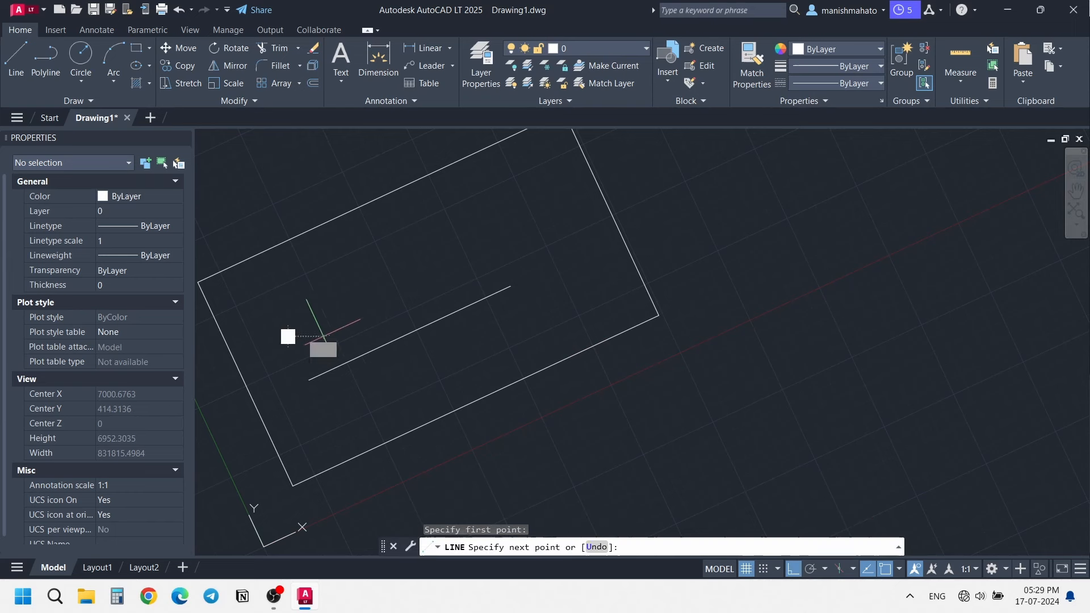
left_click(533, 240)
key("Escape")
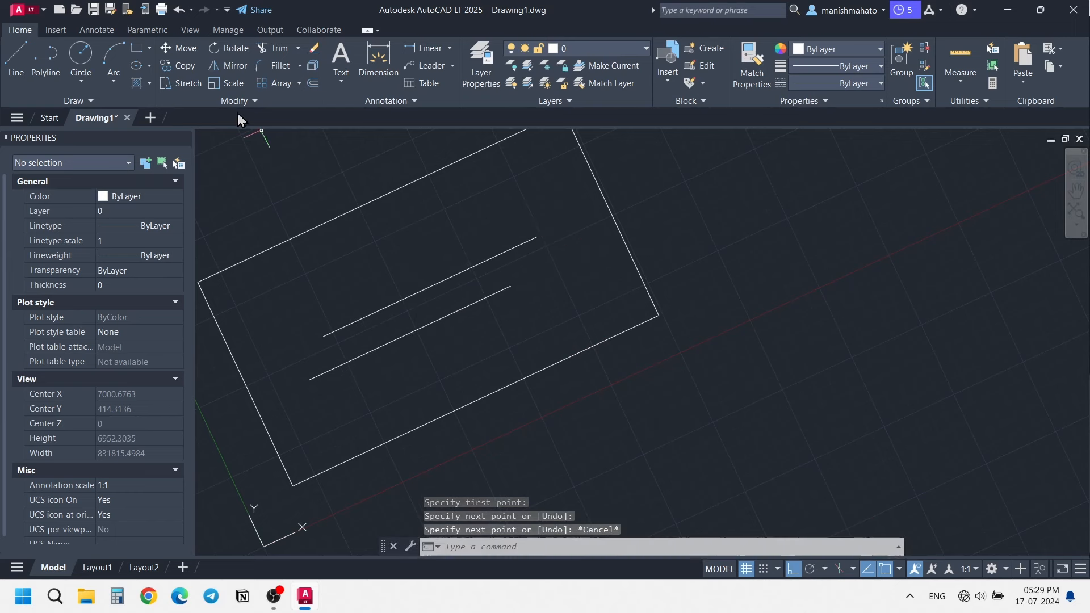
Draw a short line from the new line's lower endpoint, perpendicular to it along the UCS Y axis.
left_click(17, 62)
left_click(323, 336)
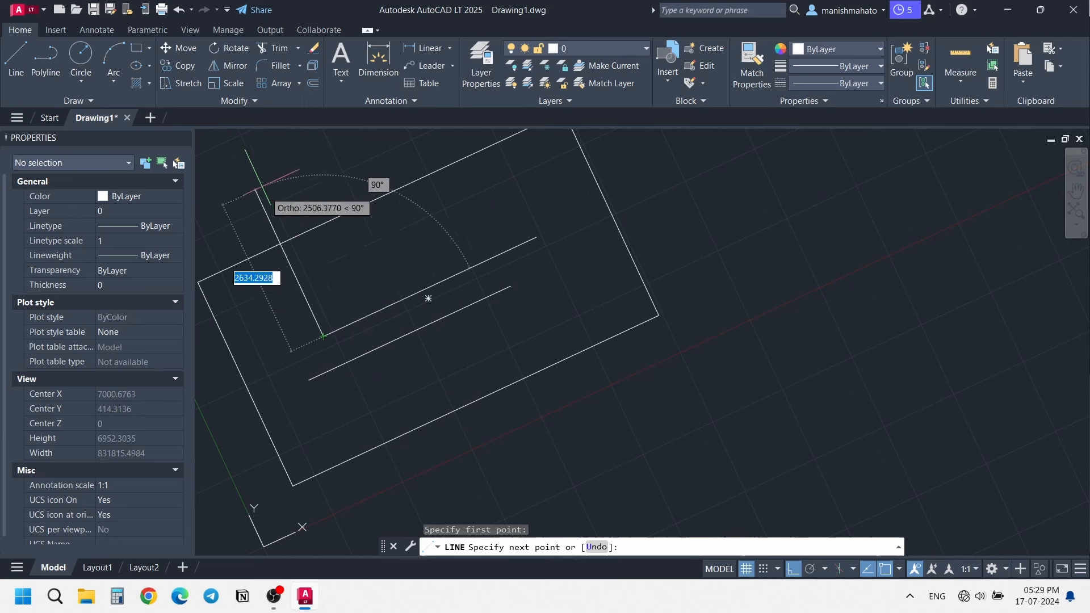
left_click(319, 278)
key("Escape")
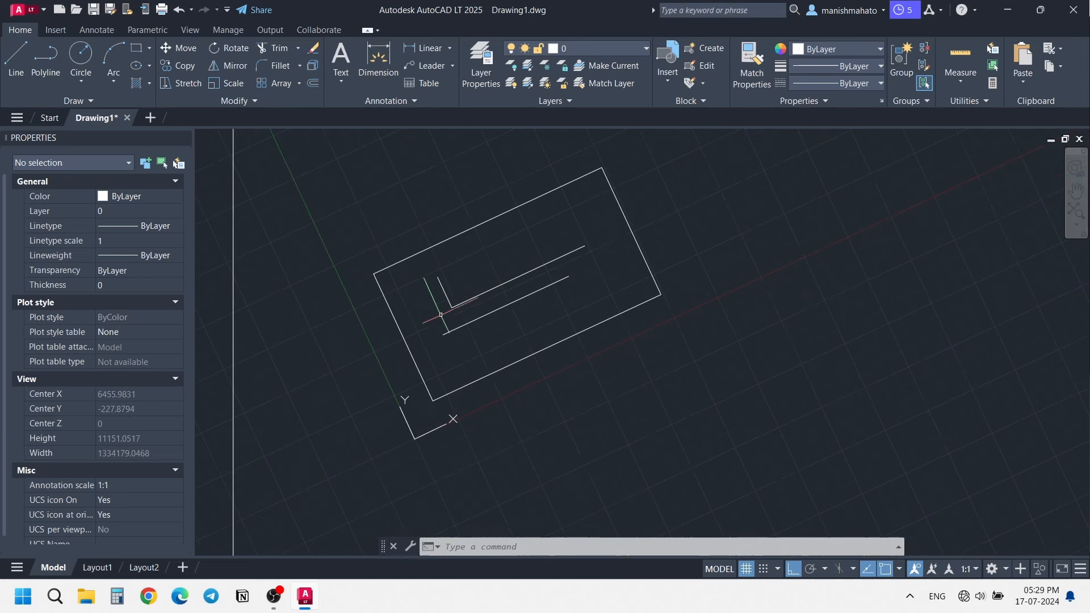
Reset the UCS to World.
scroll(448, 283, "down", 3)
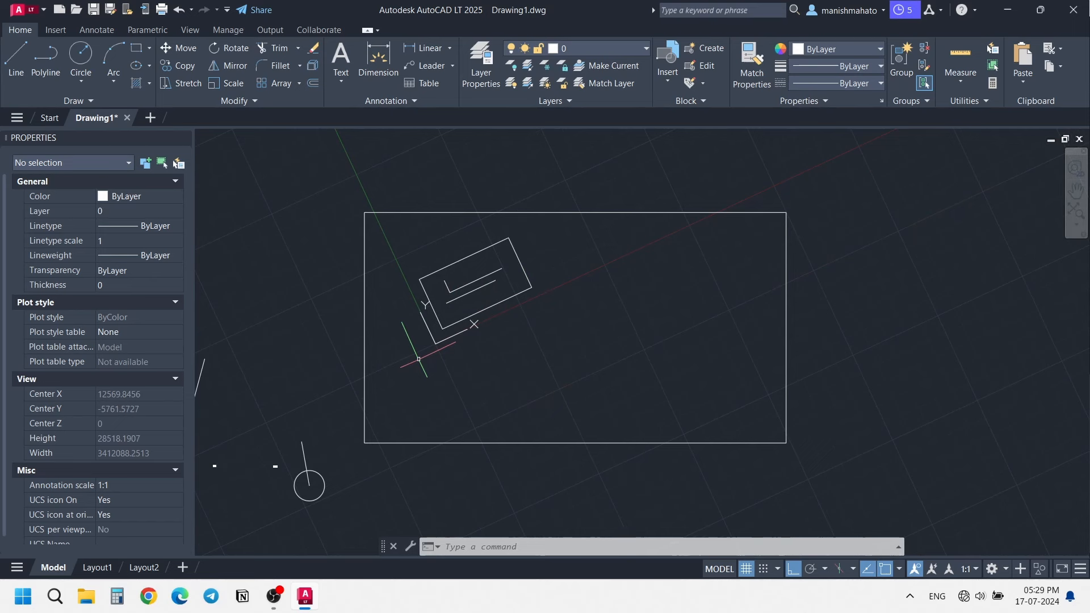
type("Uc")
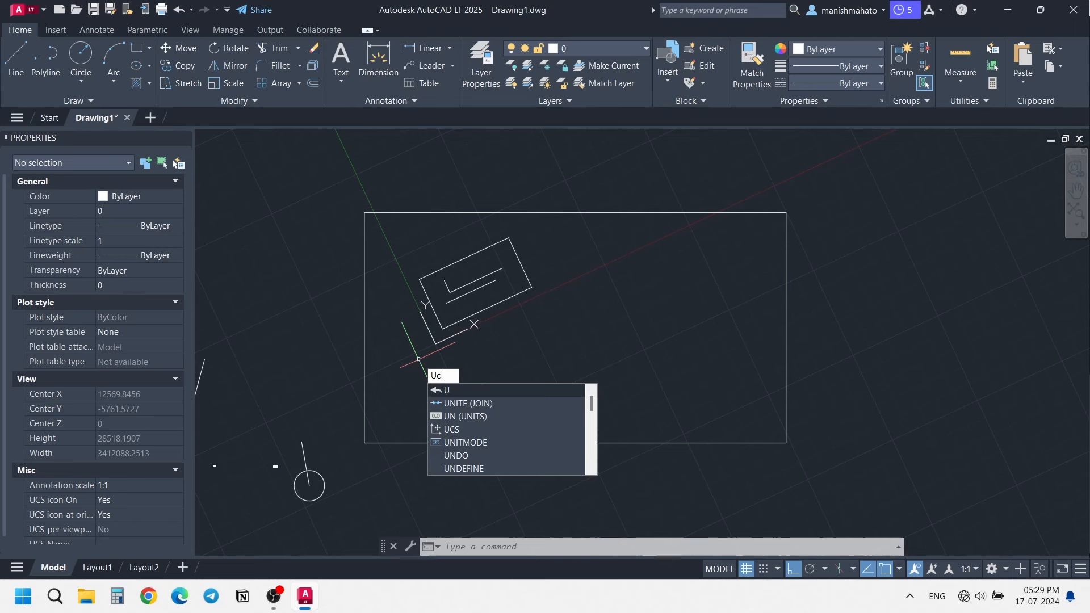
type("s")
key("Return")
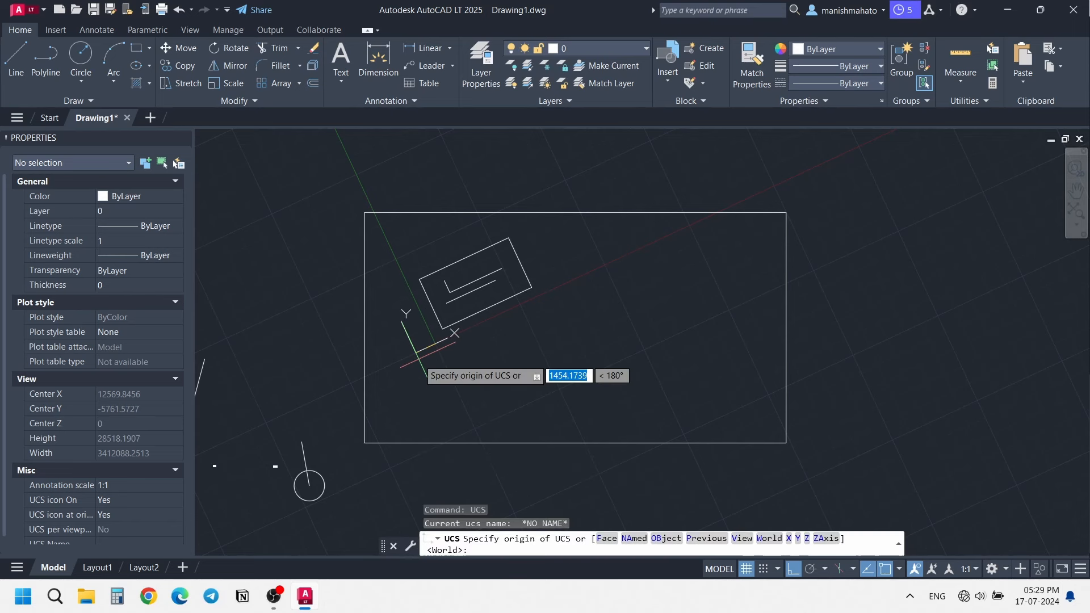
left_click(770, 540)
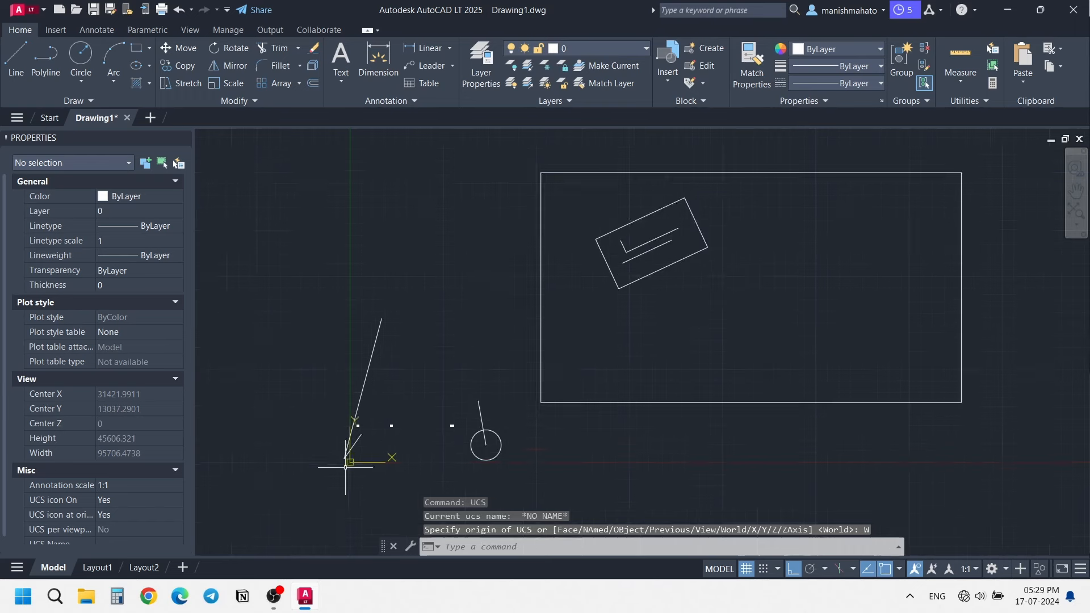
Inspect the properties of the newly drawn long line and of the short line joined to its lower endpoint.
scroll(344, 467, "up", 2)
scroll(294, 440, "down", 2)
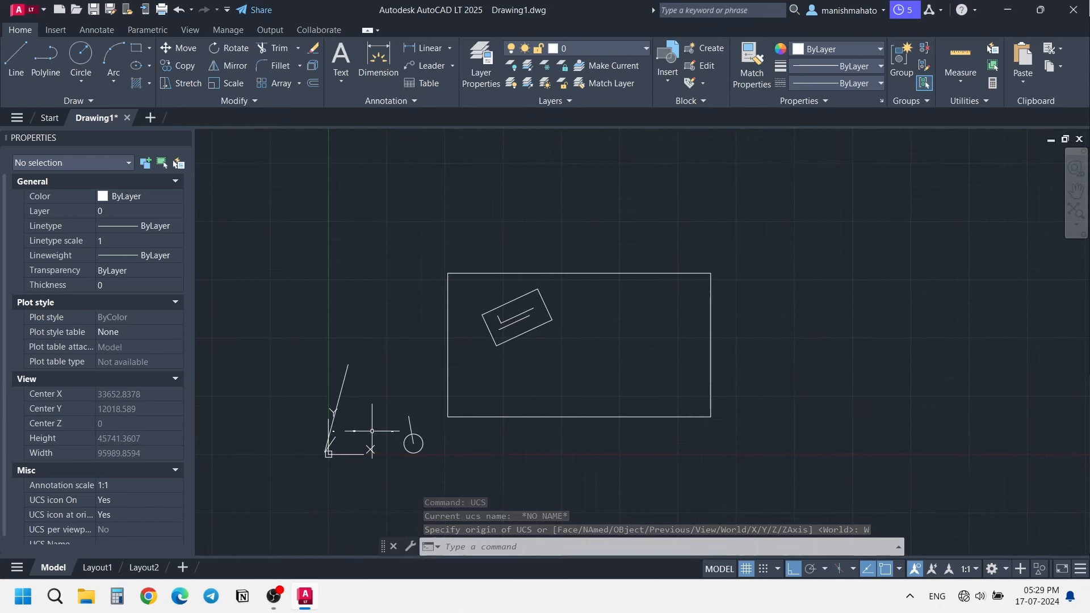
scroll(322, 426, "down", 2)
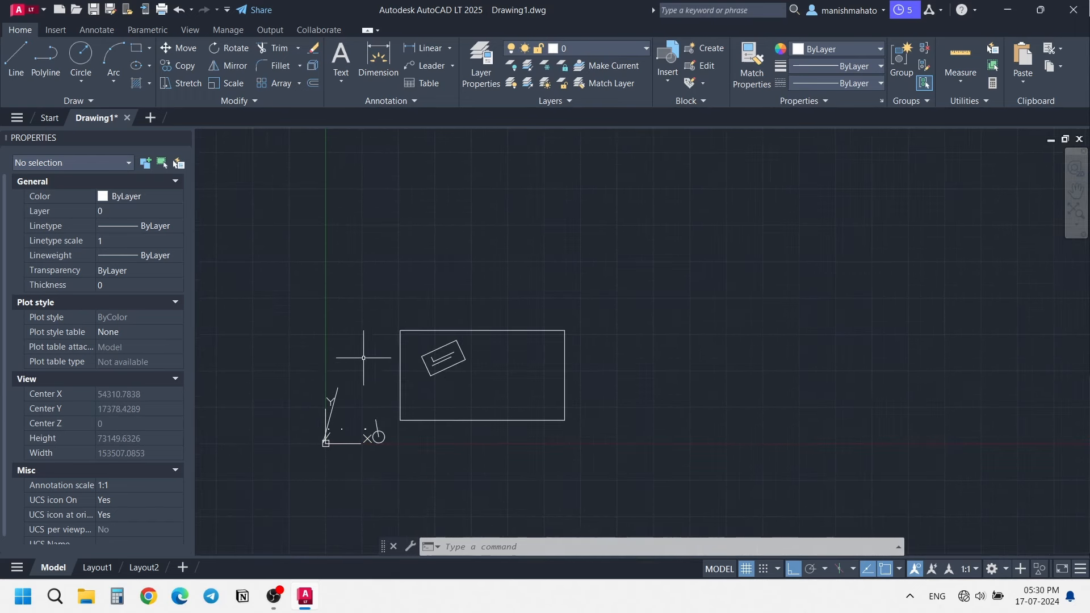
scroll(413, 364, "up", 5)
scroll(541, 356, "up", 3)
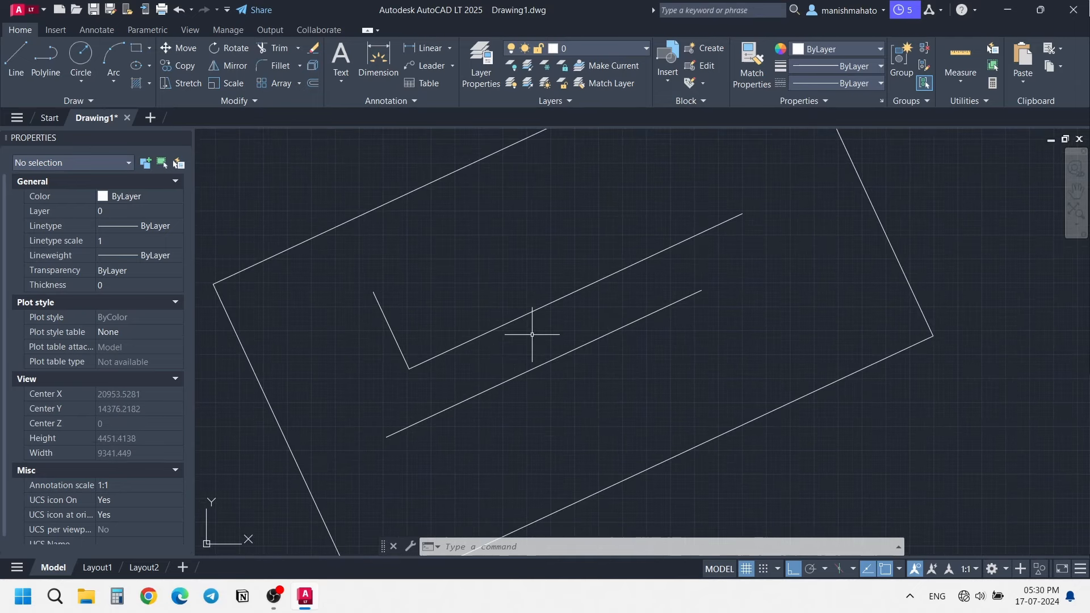
left_click(530, 337)
left_click(390, 266)
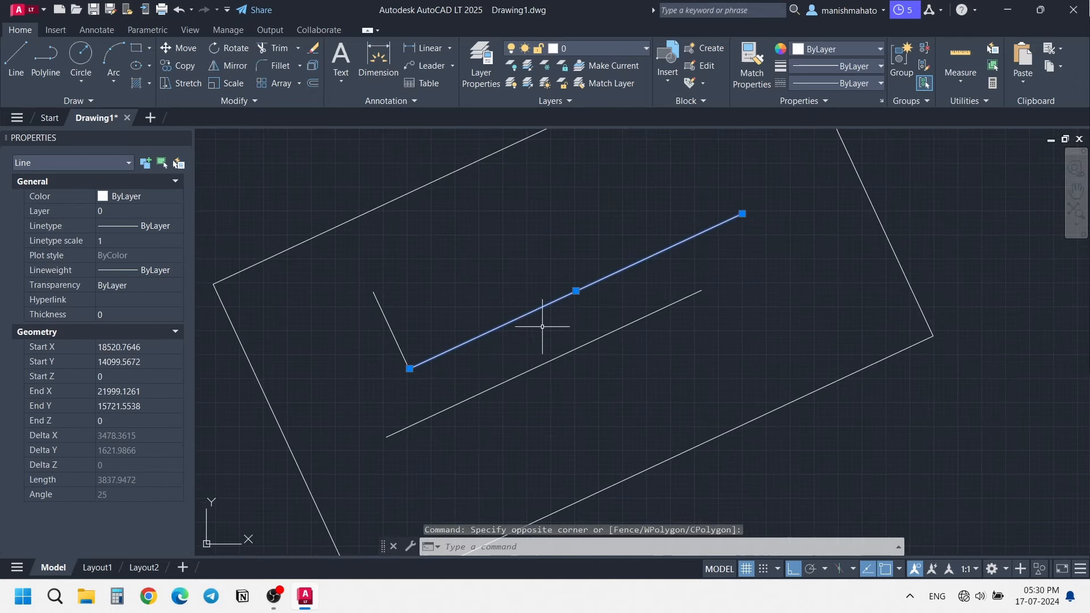
key("Escape")
scroll(402, 306, "up", 4)
left_click(504, 369)
left_click(365, 297)
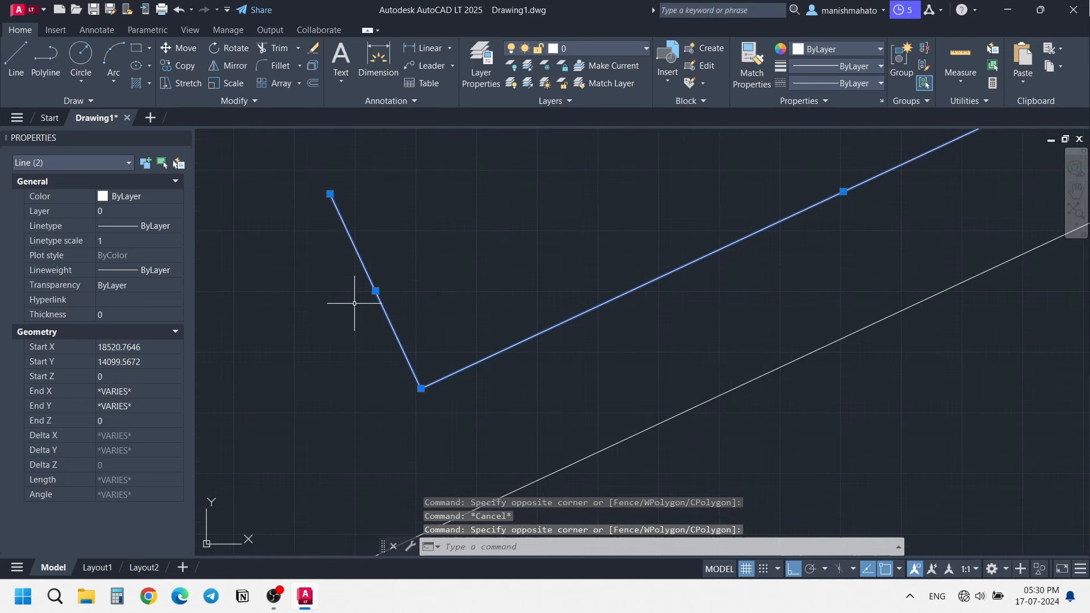
key("Escape")
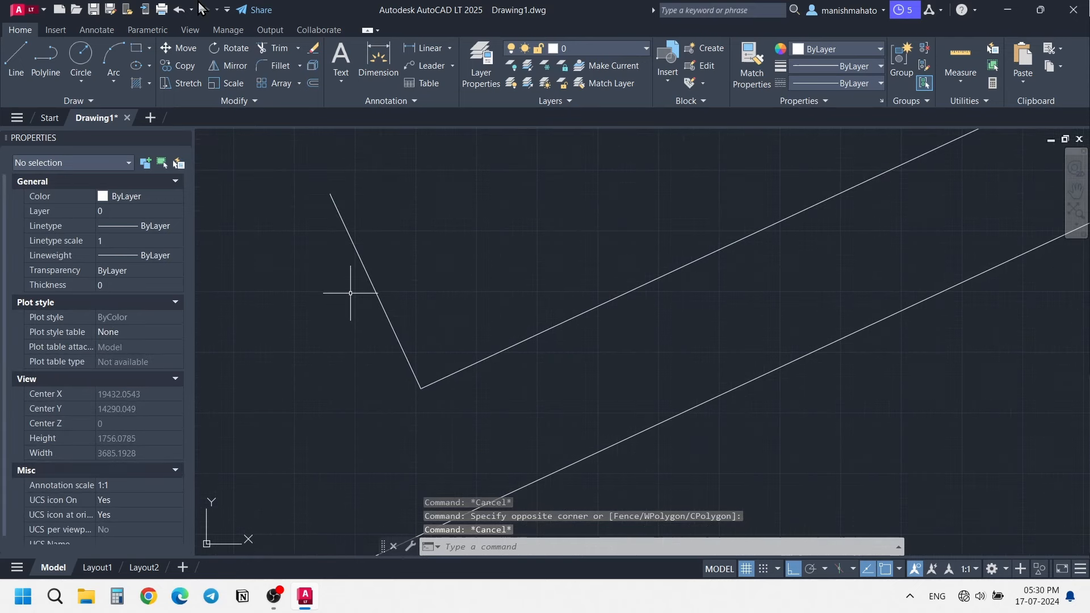
Add an angular dimension between the long line and the short line at their shared corner.
left_click(450, 48)
left_click(428, 136)
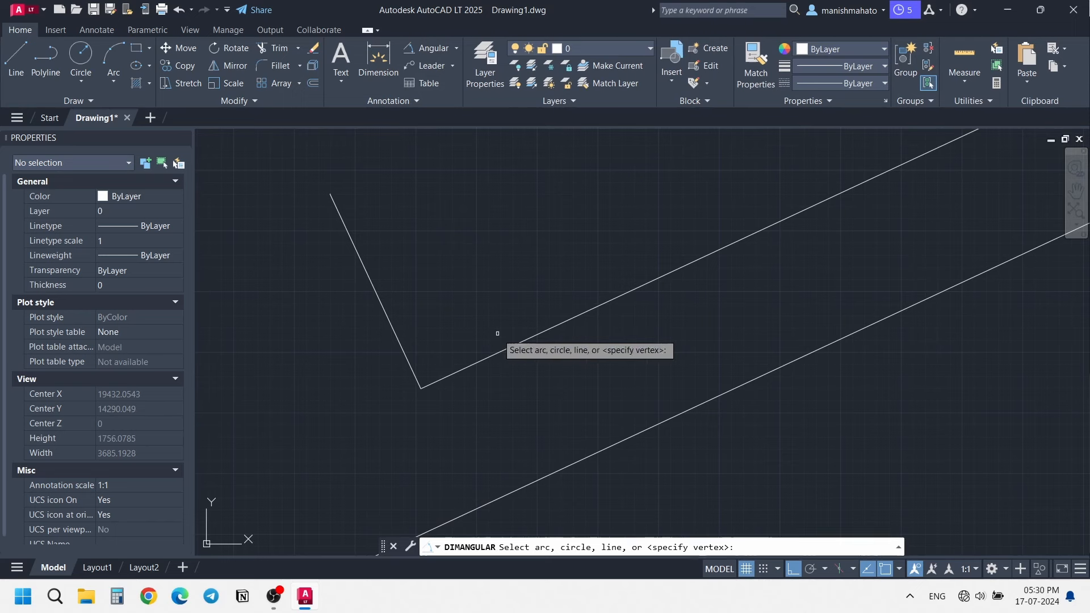
left_click(508, 343)
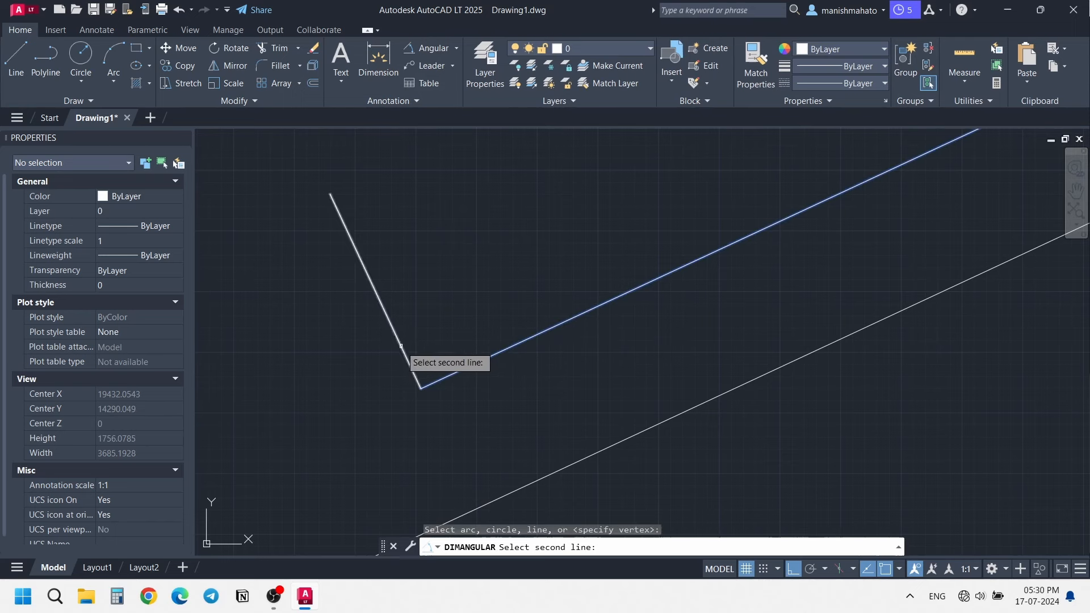
left_click(413, 368)
left_click(444, 355)
Set the angular dimension's text height to 100.
left_click(438, 349)
left_click(125, 435)
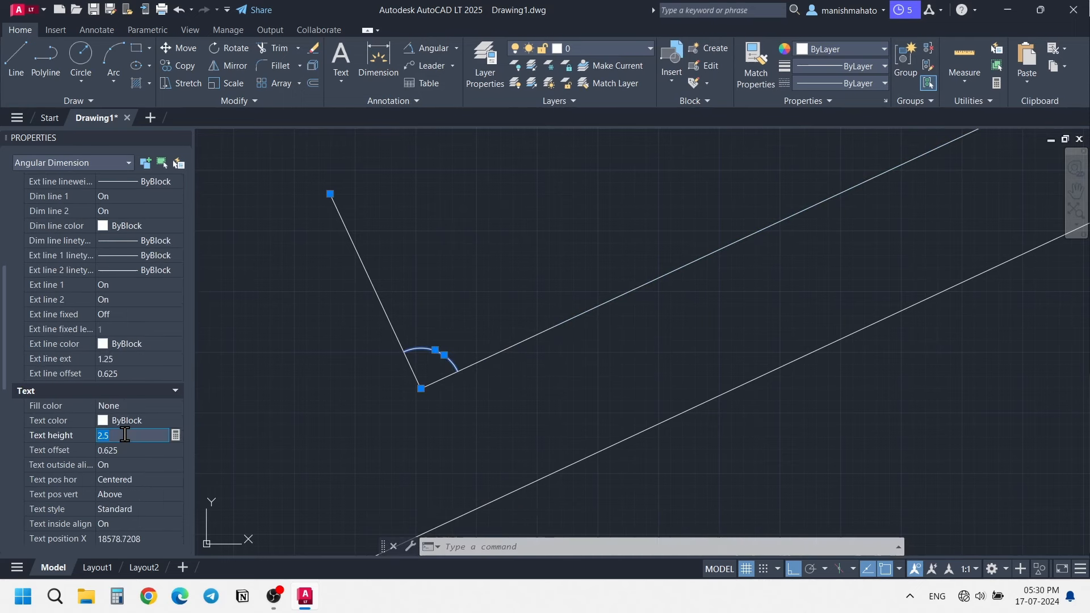
type("100")
key("Tab")
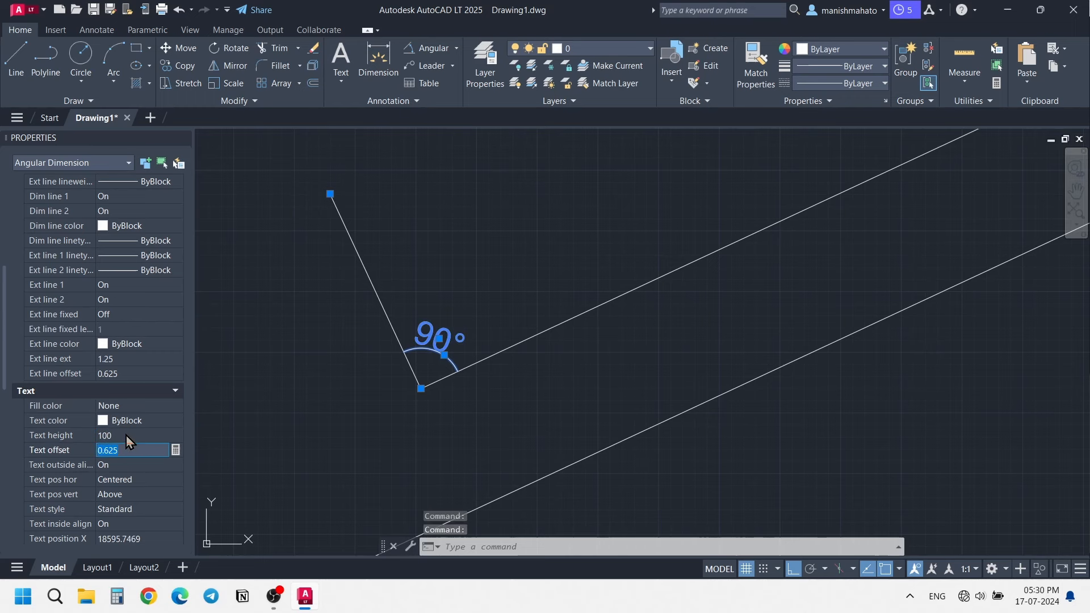
key("Escape")
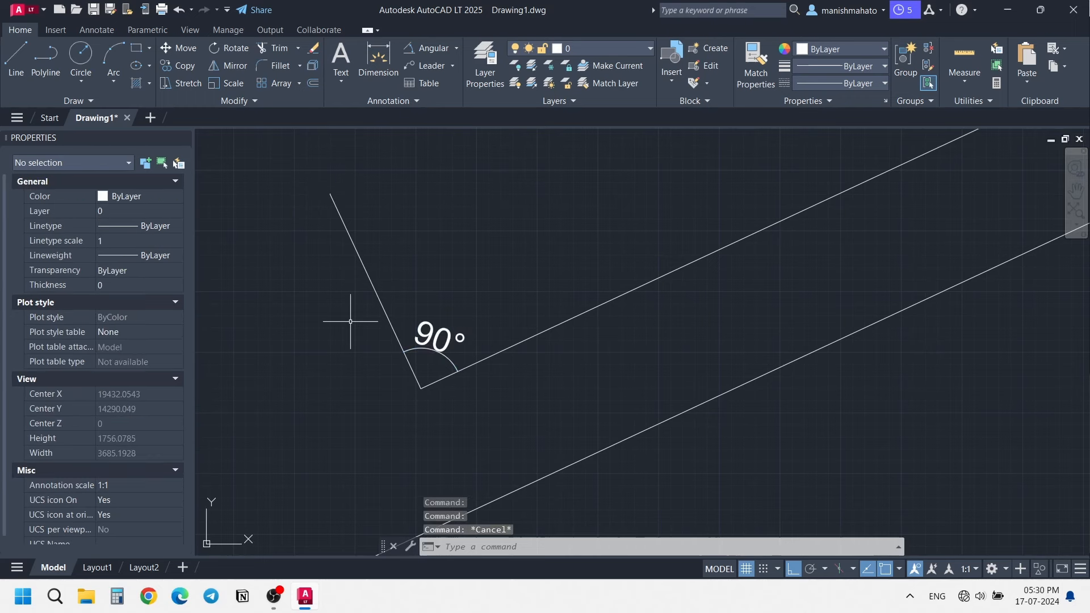
left_click(440, 353)
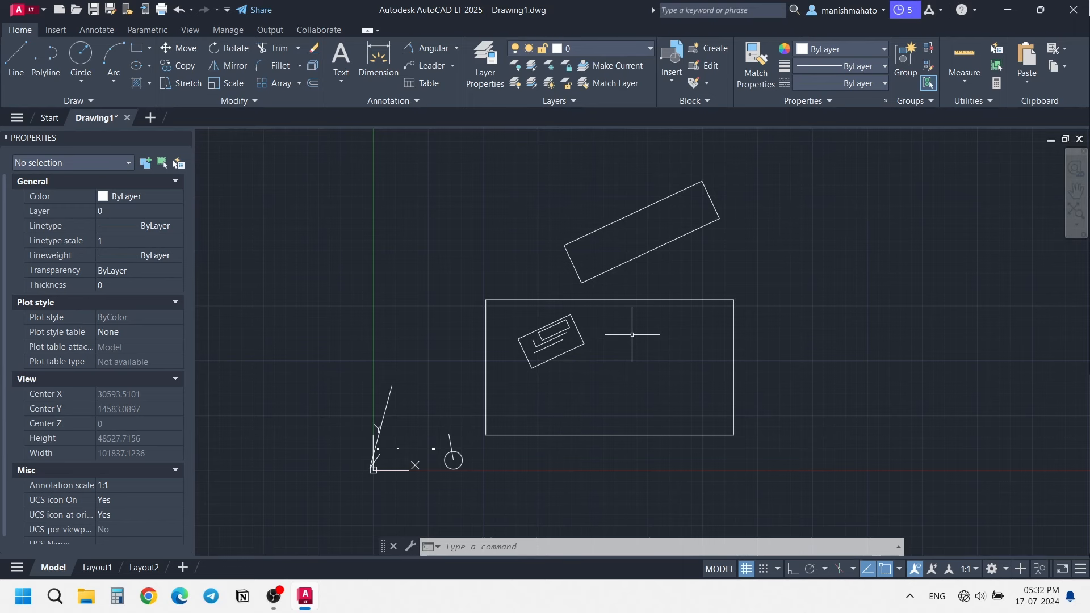
scroll(609, 346, "down", 2)
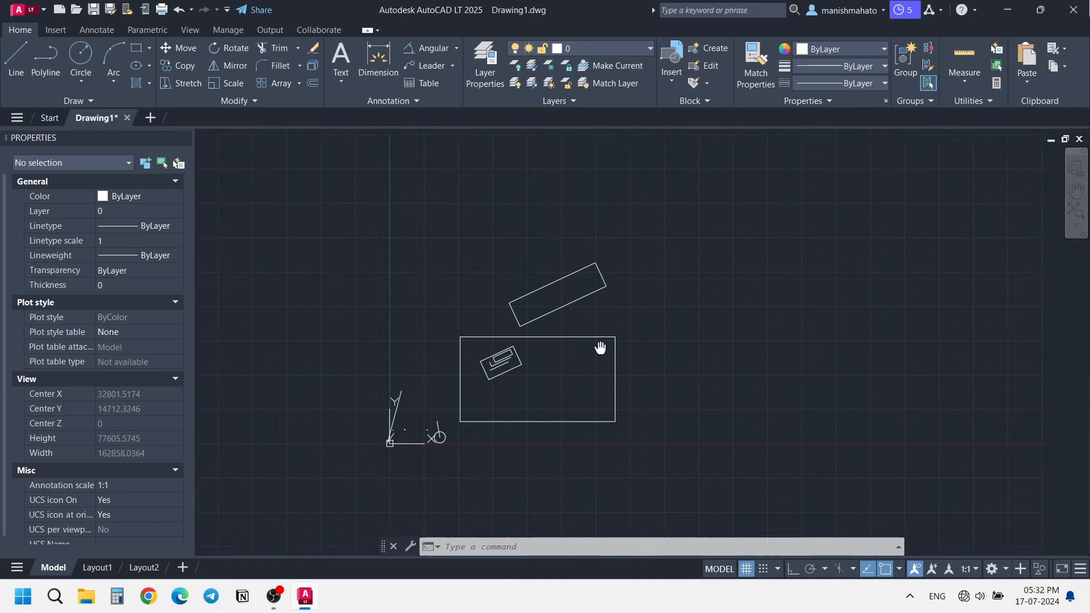